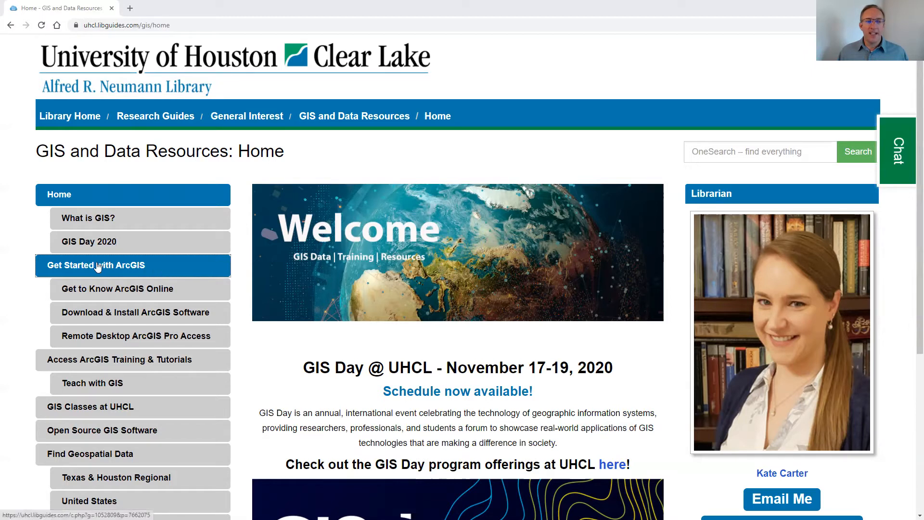
Open the UHCL ArcGIS Online portal from the library's Get Started with ArcGIS and Get to Know ArcGIS Online guide pages
left_click(138, 267)
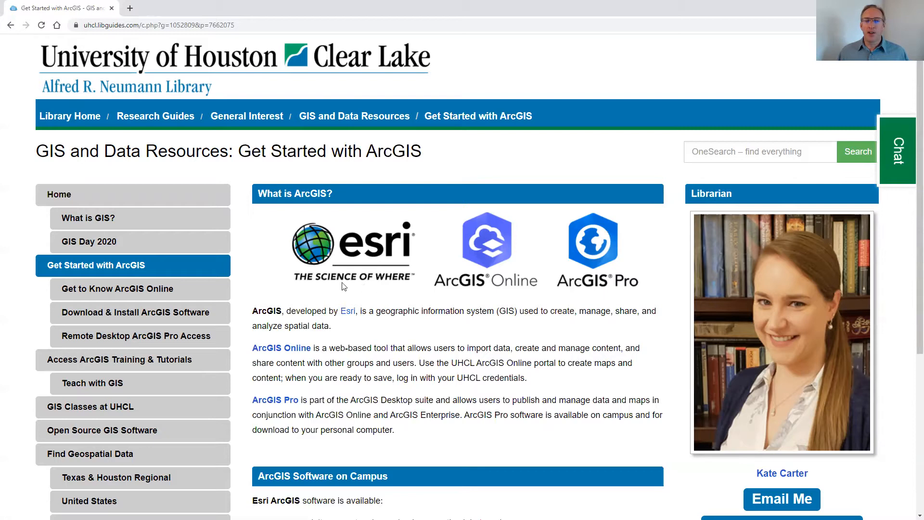
scroll(353, 274, "down", 1)
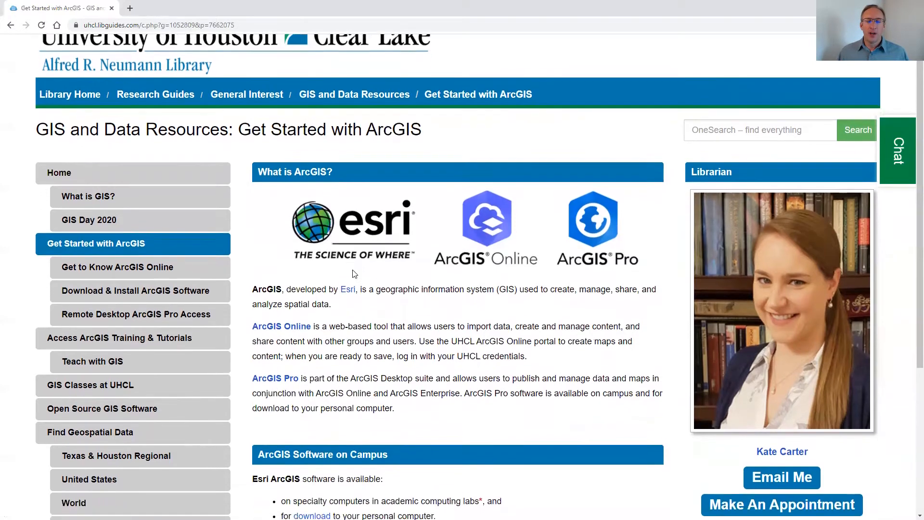
left_click(292, 300)
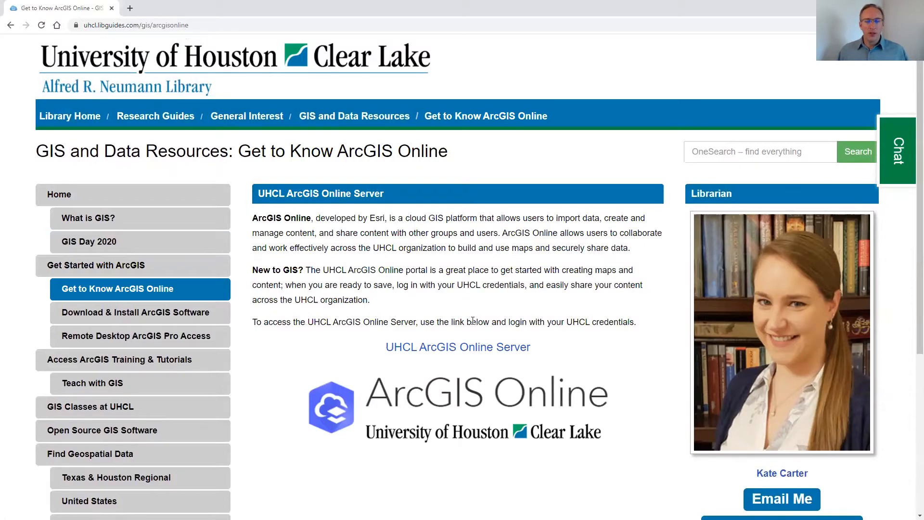
scroll(473, 320, "down", 1)
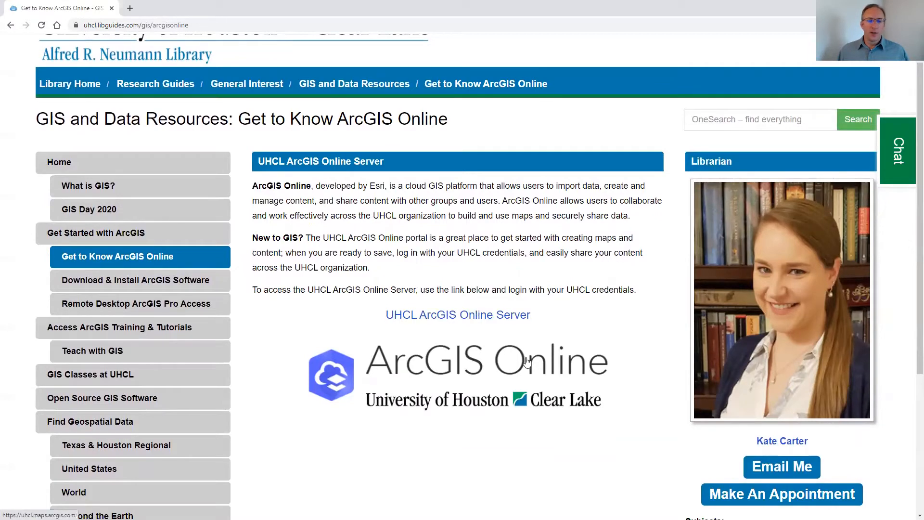
left_click(478, 369)
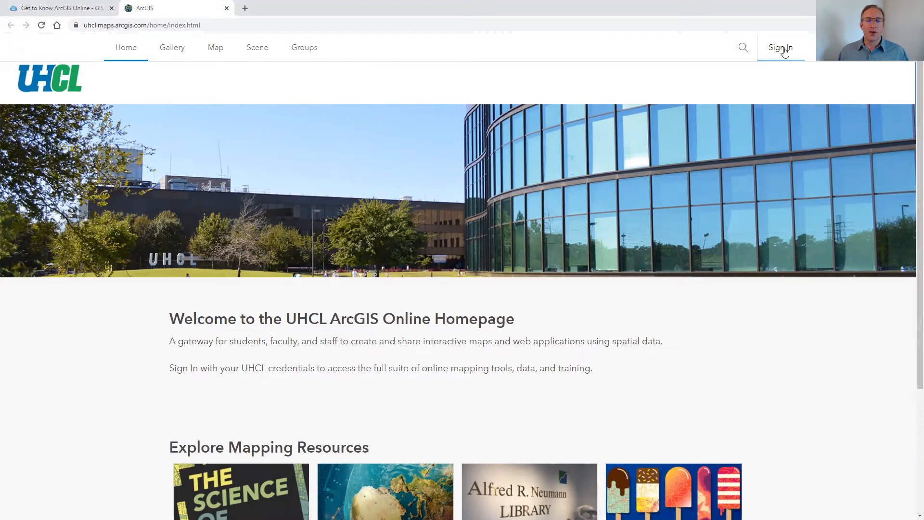
Sign in to the portal through the UHCL login with your campus e-mail address, choosing to stay signed in without asking again
left_click(782, 48)
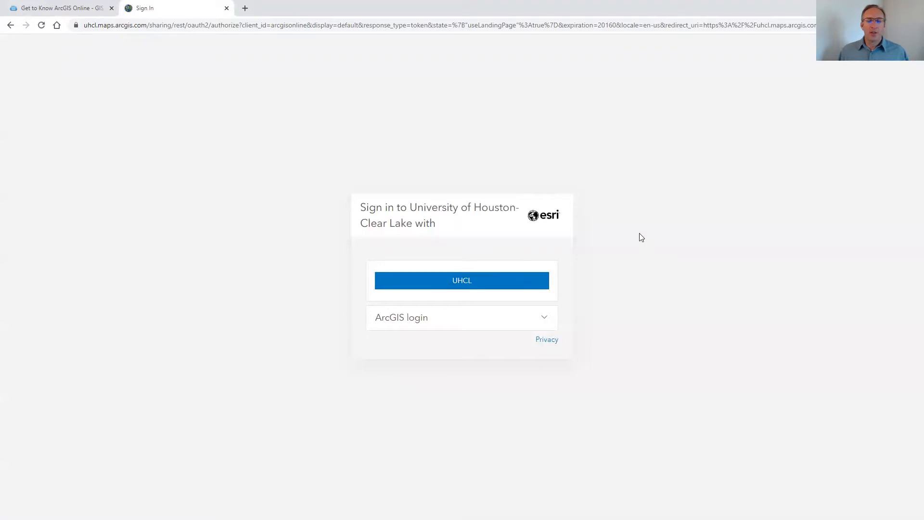
left_click(465, 282)
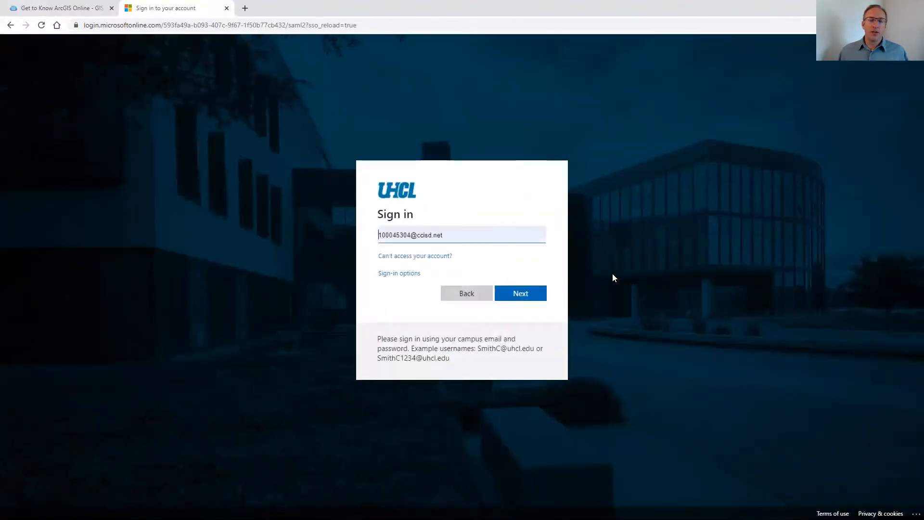
left_click(466, 234)
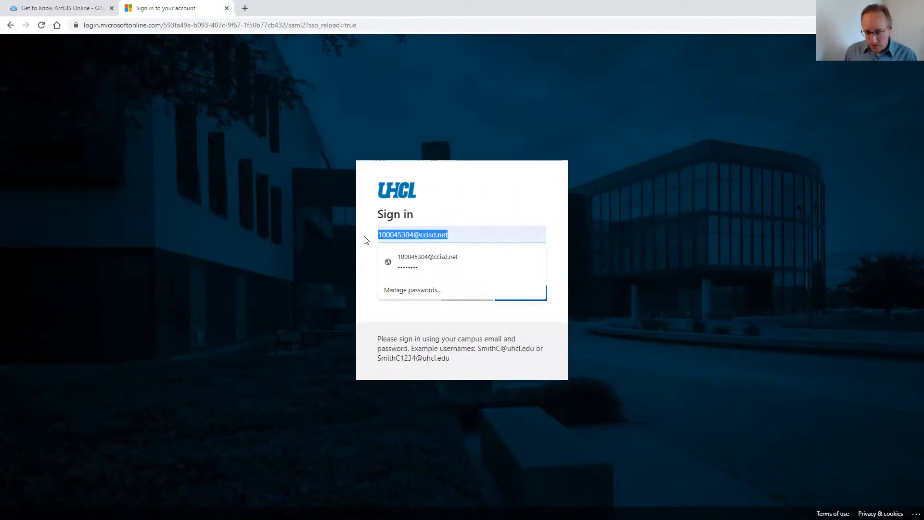
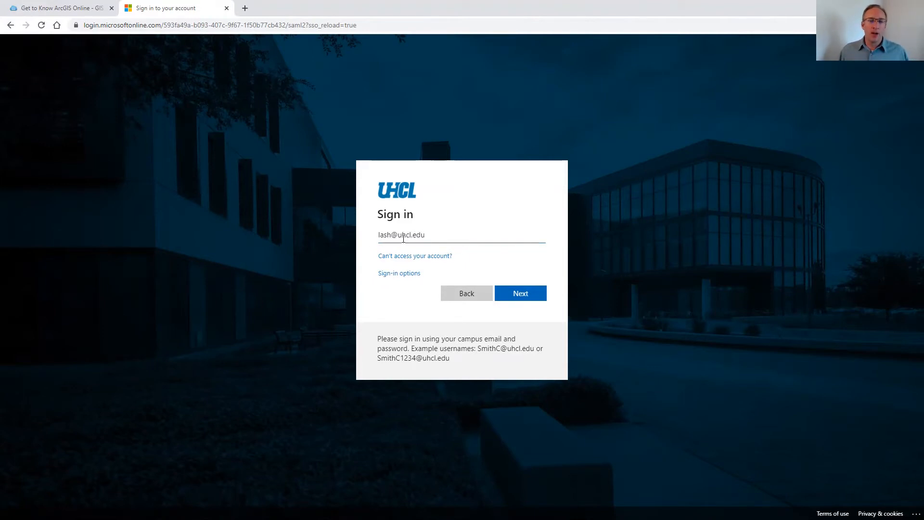
left_click(522, 295)
left_click(510, 296)
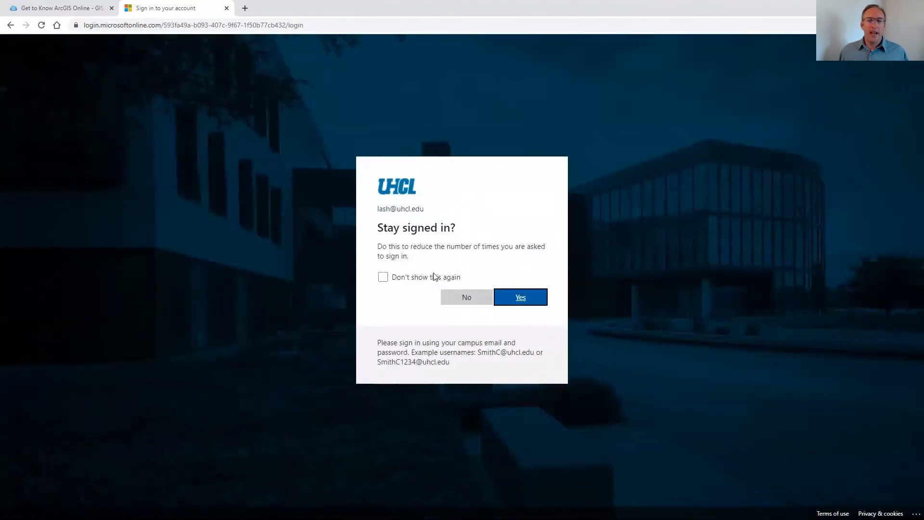
left_click(382, 277)
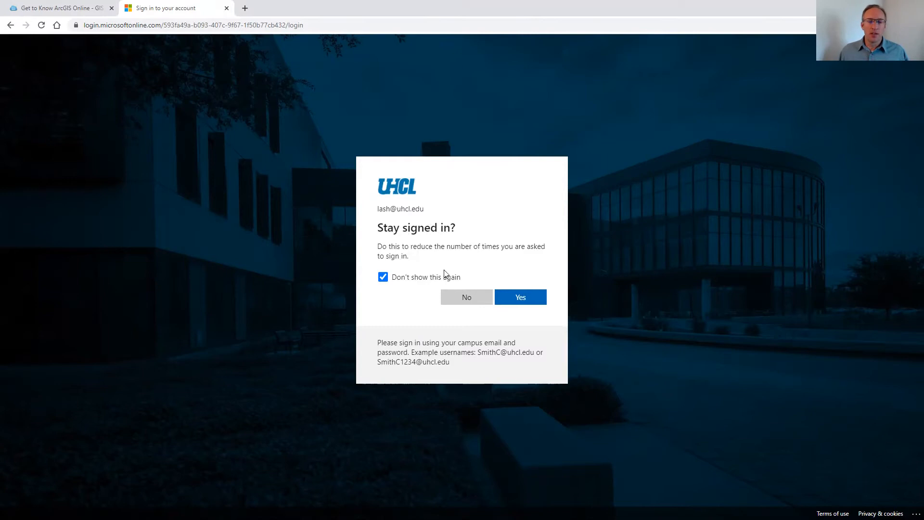
left_click(527, 297)
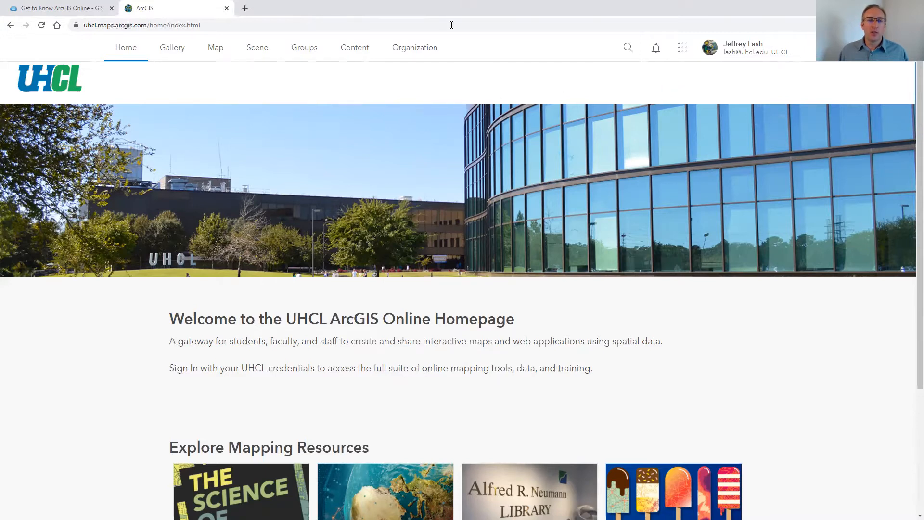
Browse the portal's Organization, Content, Groups and Scene pages
left_click(418, 49)
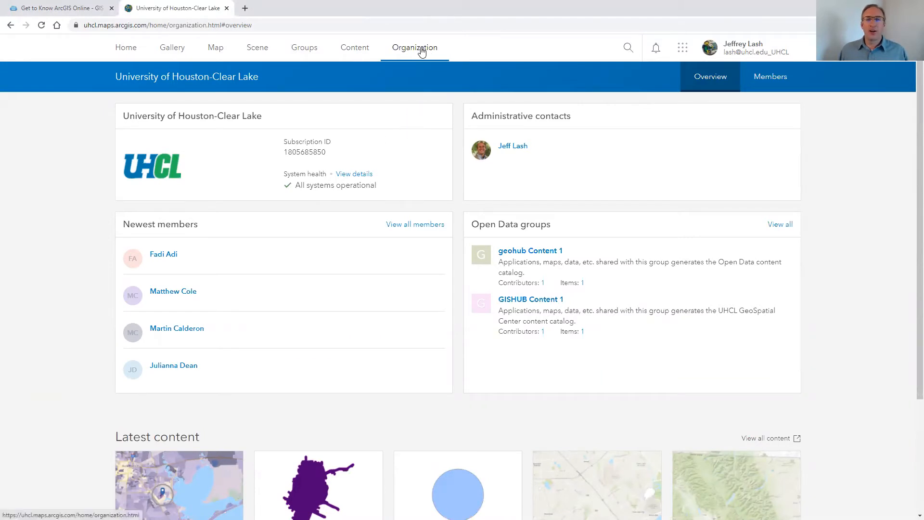
left_click(360, 50)
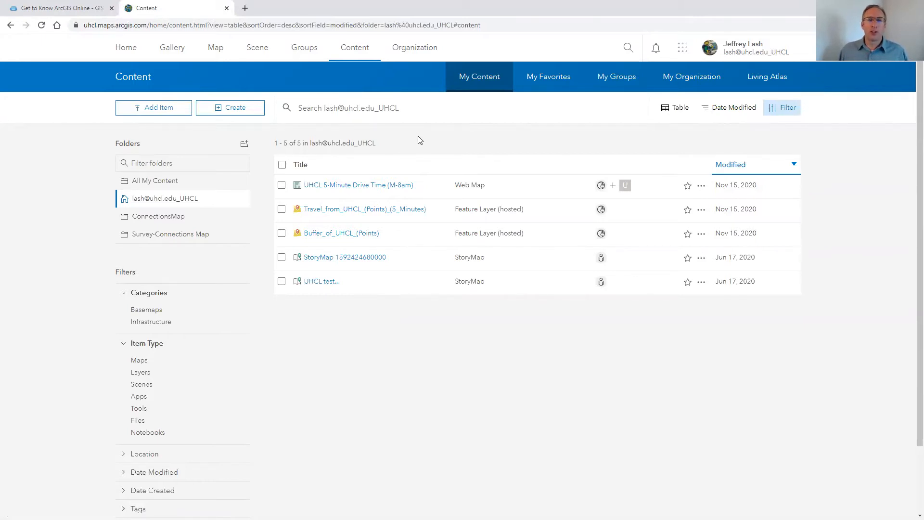
left_click(306, 50)
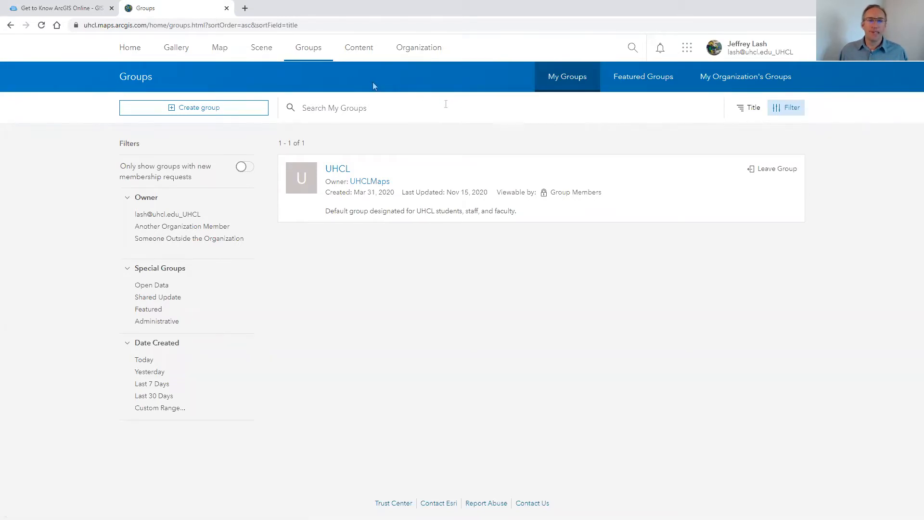
left_click(261, 48)
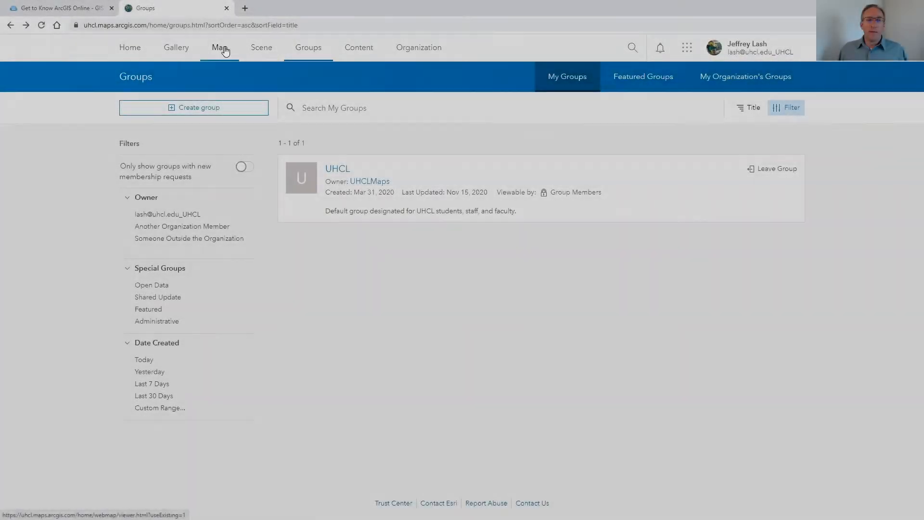
Open a new map in the classic Map Viewer, declining the Map Viewer Beta offer
left_click(223, 50)
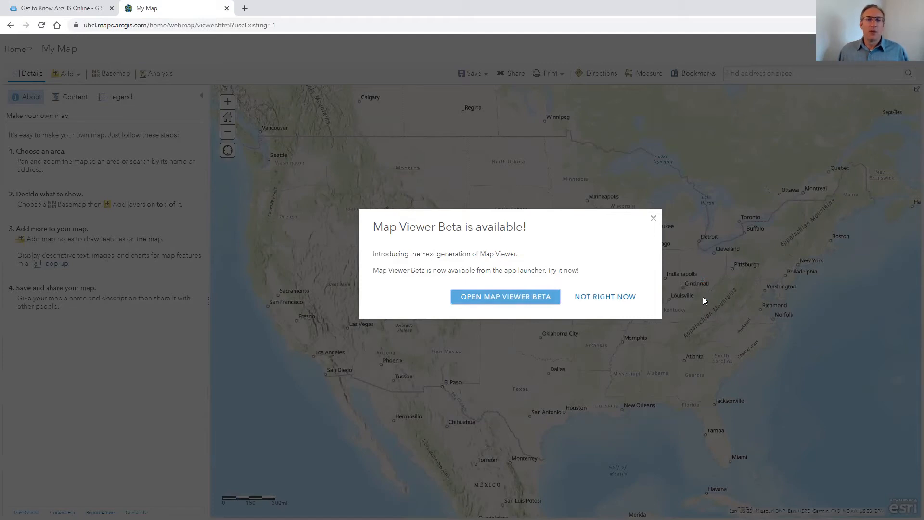
left_click(616, 299)
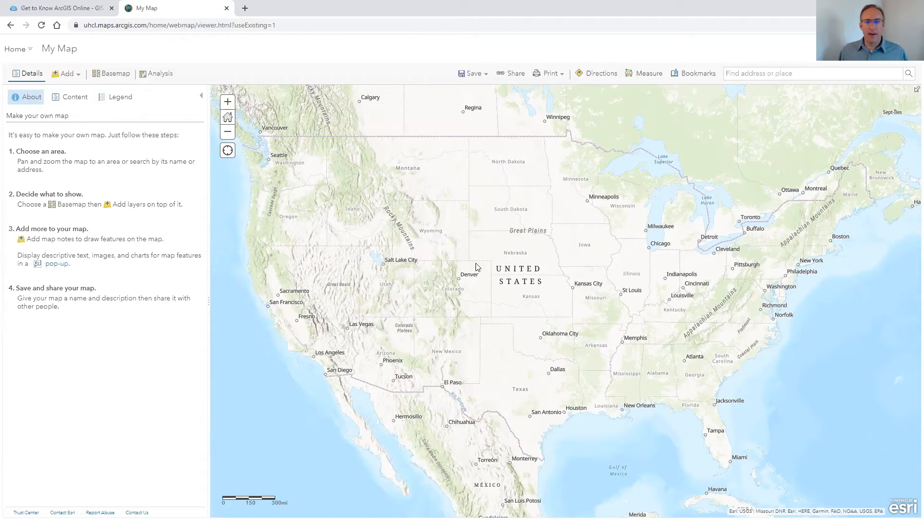
Look through the map's Content and Legend panes
left_click(75, 98)
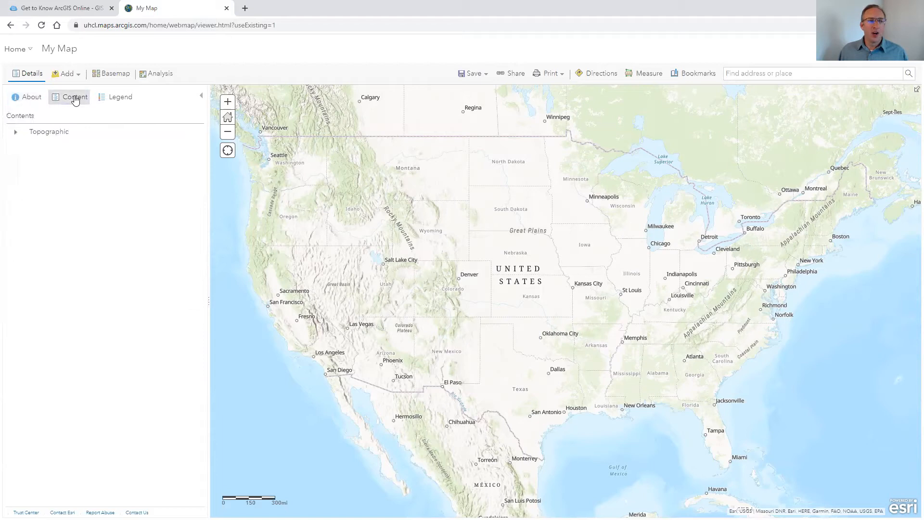
mouse_move(74, 134)
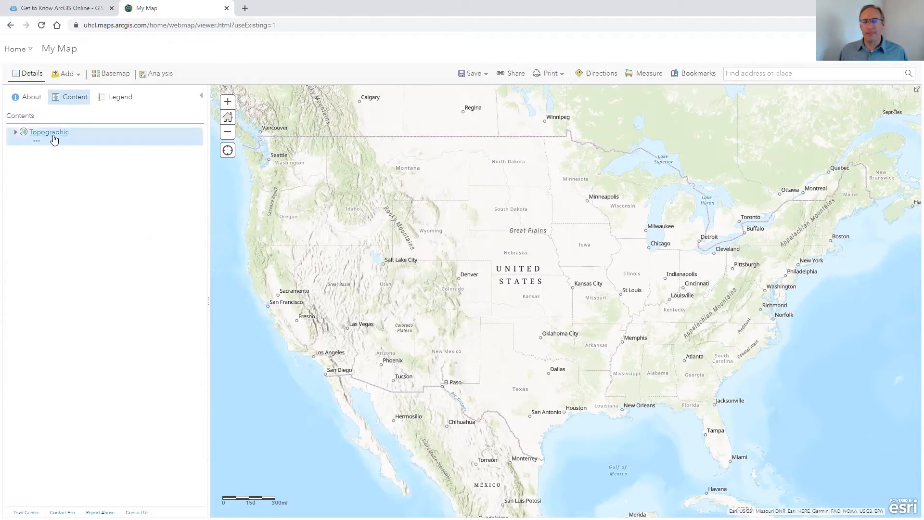
left_click(123, 97)
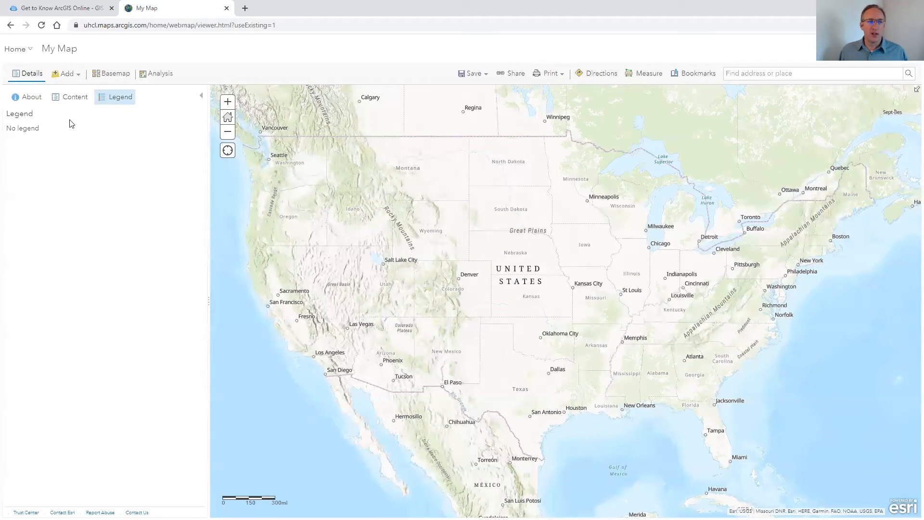
left_click(74, 97)
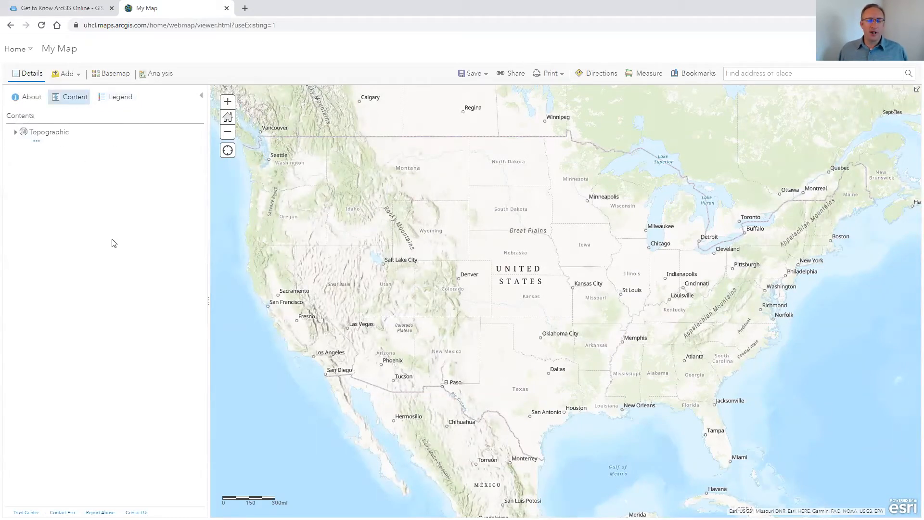
Explore the map by zooming and panning around the Houston and Galveston Bay area and back out to the United States
scroll(562, 308, "down", 2)
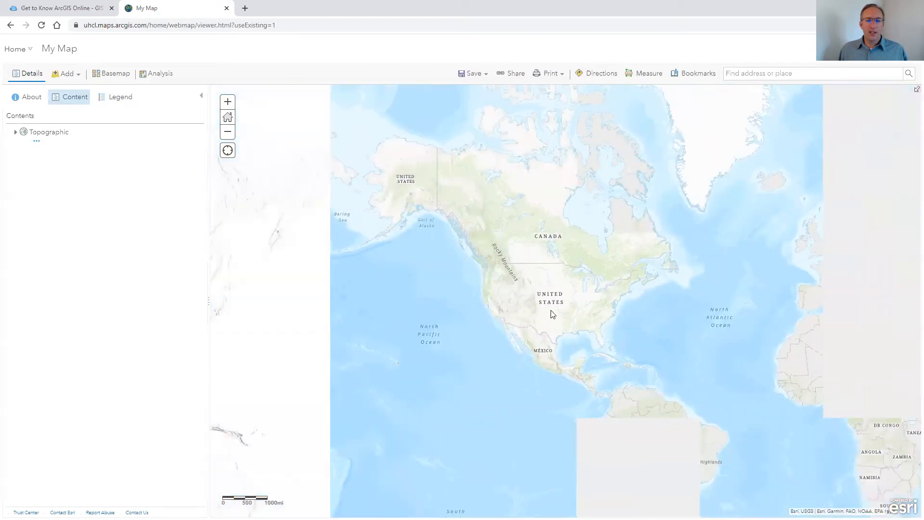
scroll(562, 309, "up", 2)
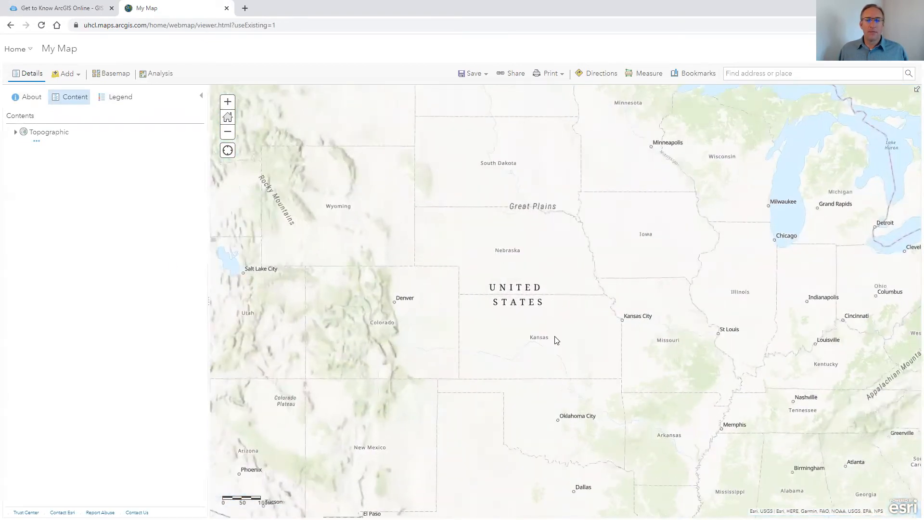
scroll(555, 339, "down", 1)
left_click_drag(568, 372, 536, 234)
scroll(527, 303, "up", 3)
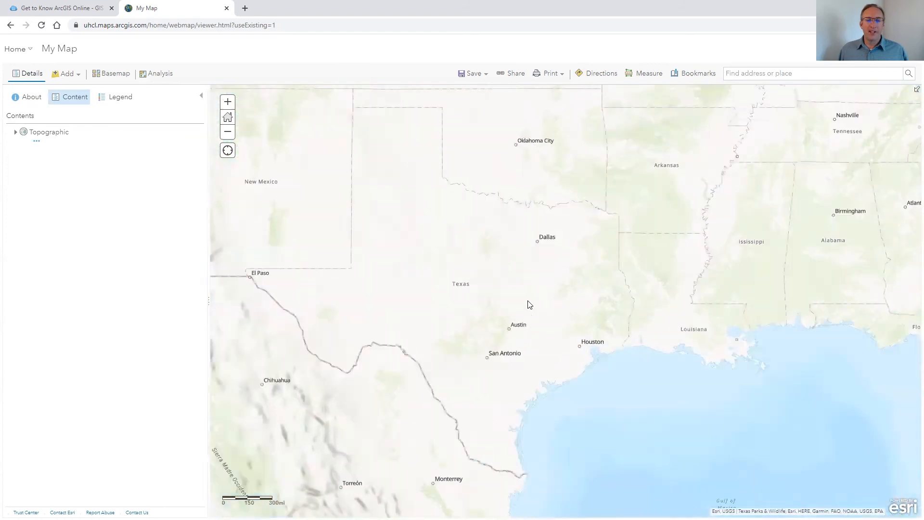
left_click_drag(575, 392, 524, 202)
left_click_drag(617, 238, 503, 286)
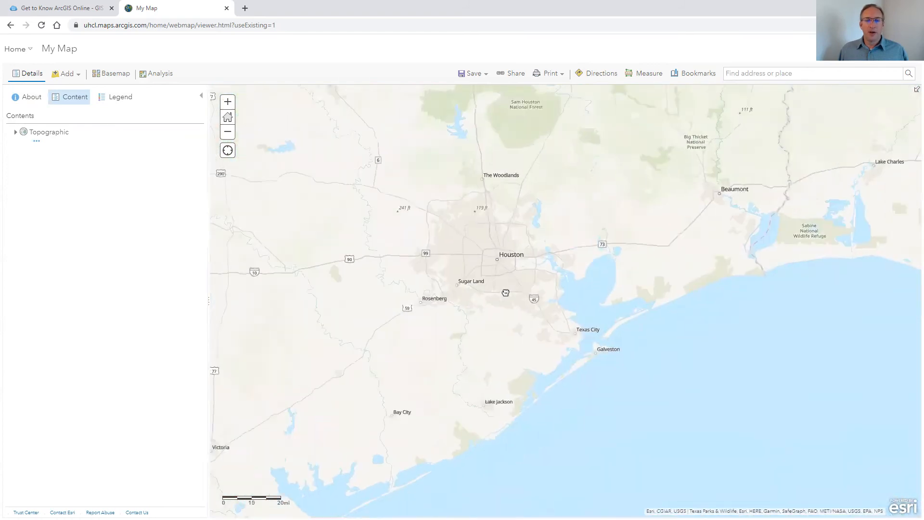
scroll(502, 286, "up", 3)
scroll(499, 266, "down", 2)
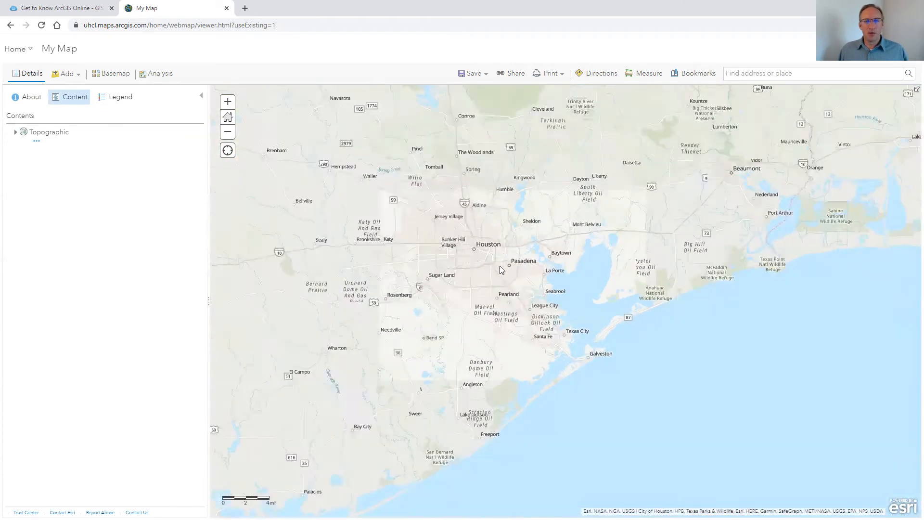
scroll(497, 265, "up", 1)
scroll(498, 259, "down", 4)
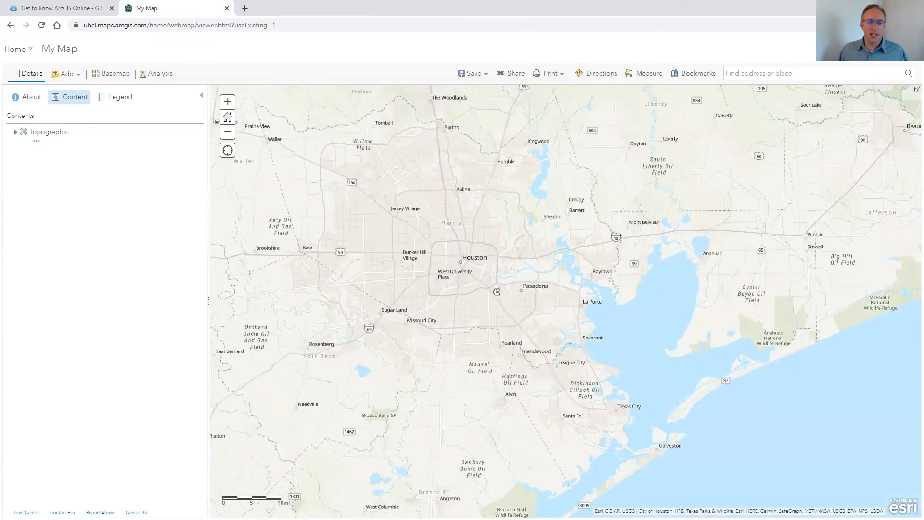
scroll(471, 254, "down", 1)
left_click_drag(413, 206, 540, 348)
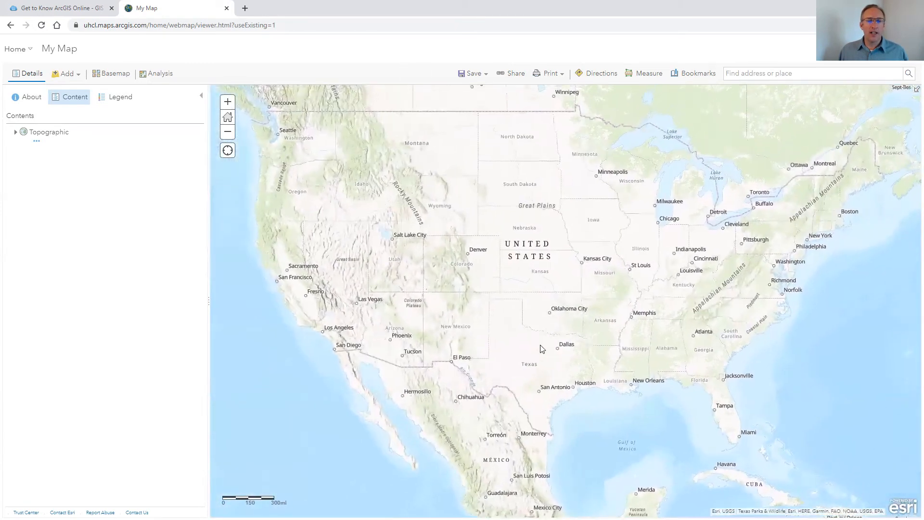
Change the map's basemap to Imagery
left_click(116, 75)
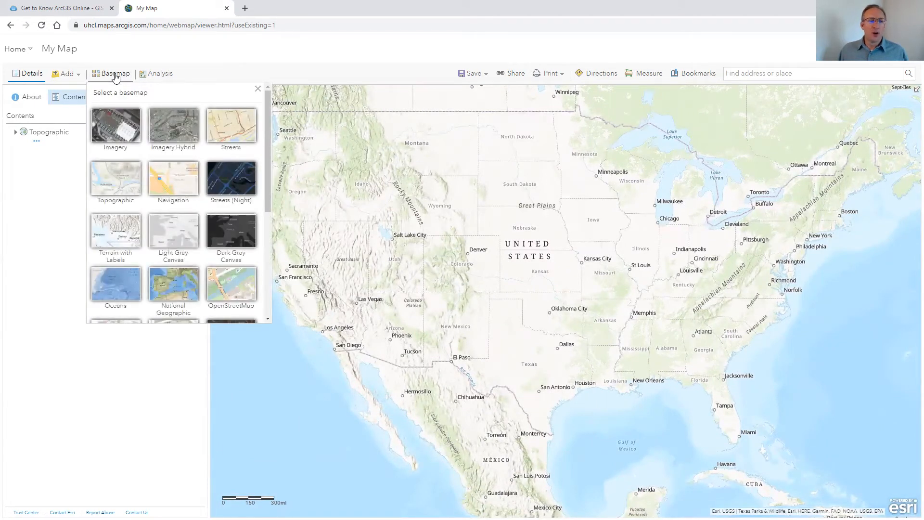
left_click(114, 127)
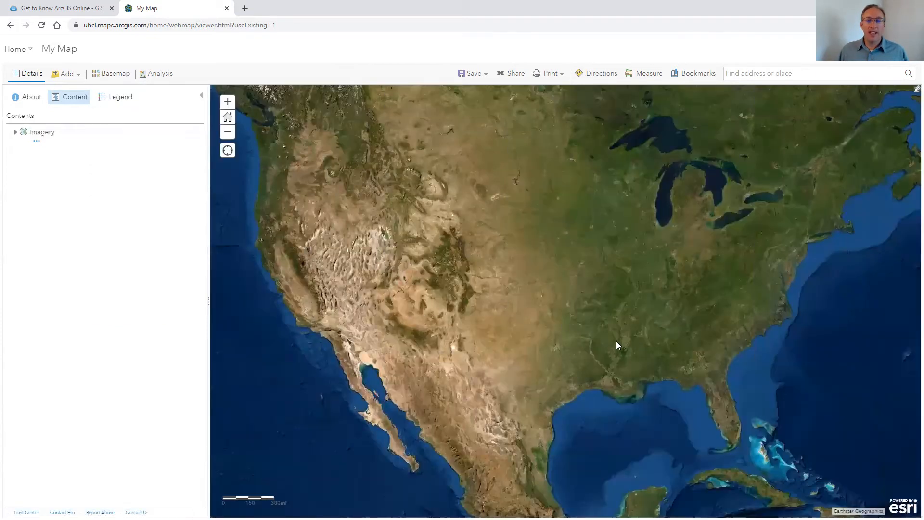
scroll(571, 339, "down", 3)
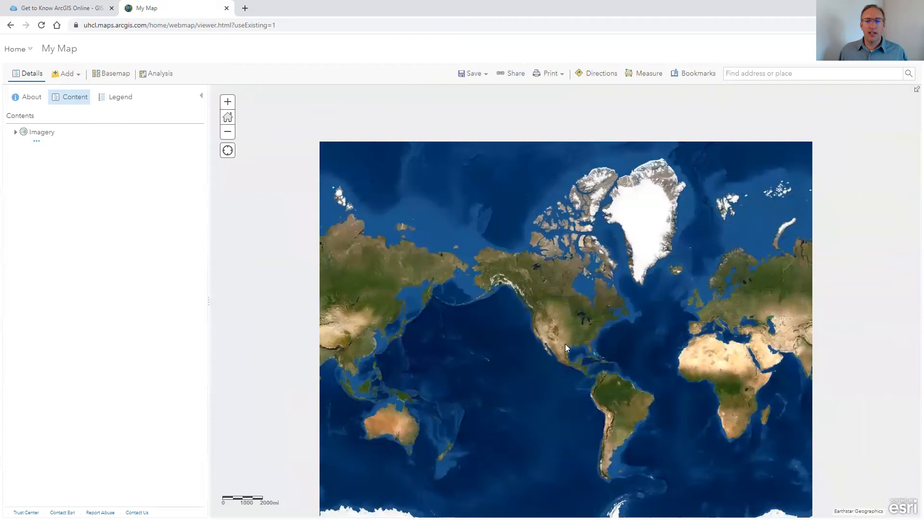
scroll(565, 344, "up", 3)
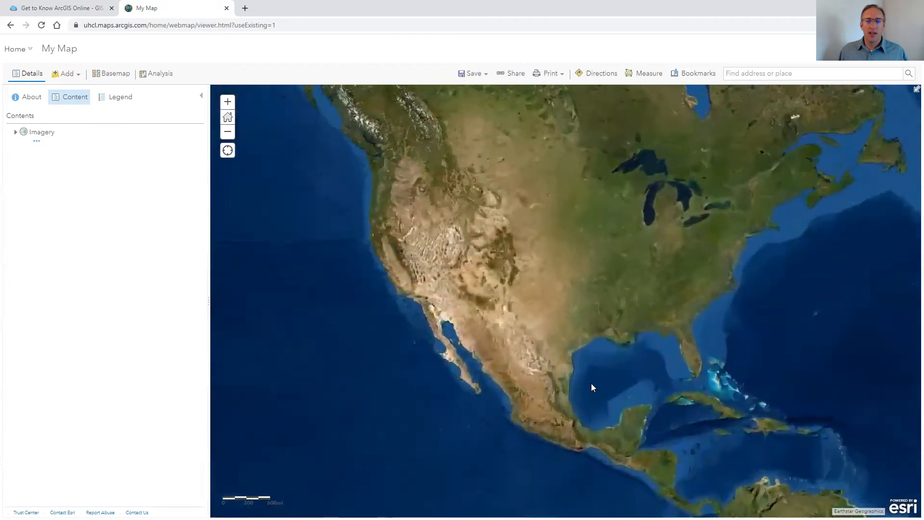
scroll(591, 383, "up", 2)
scroll(584, 254, "up", 1)
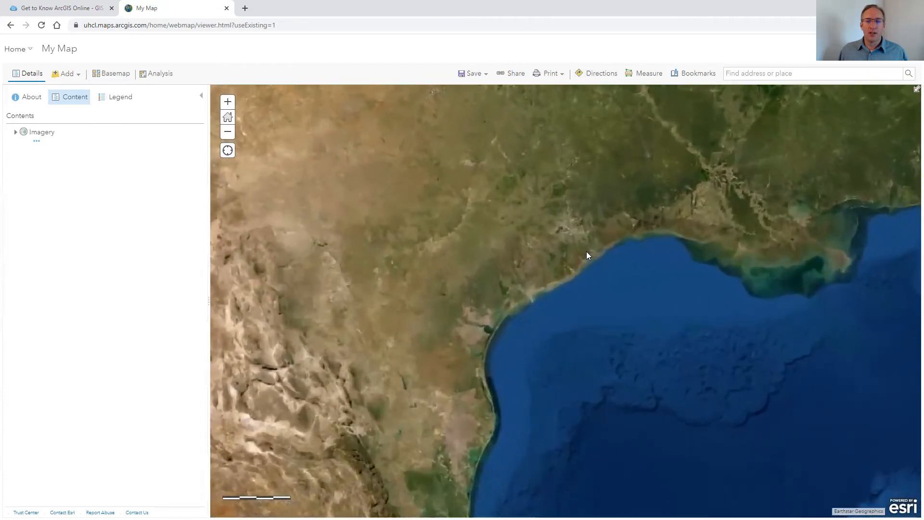
Examine the imagery around the Clear Lake area and the university campus at close range
scroll(588, 253, "up", 4)
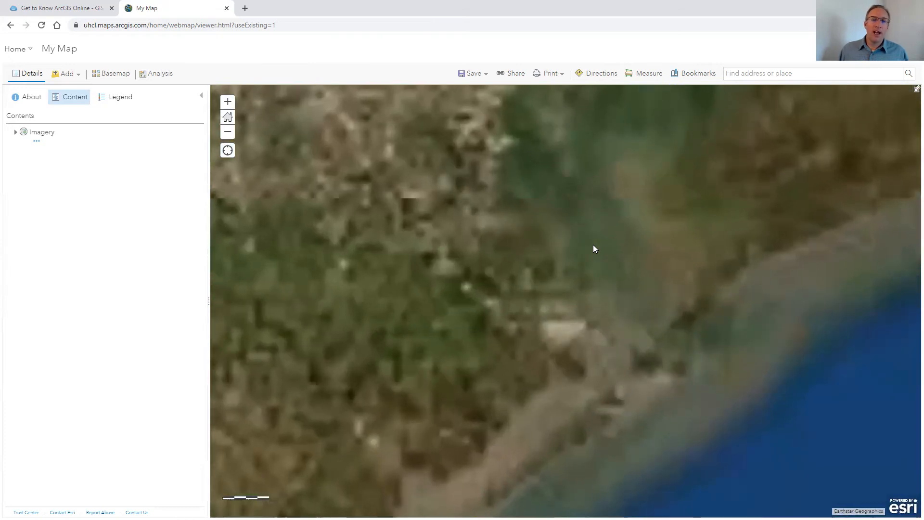
scroll(526, 259, "up", 2)
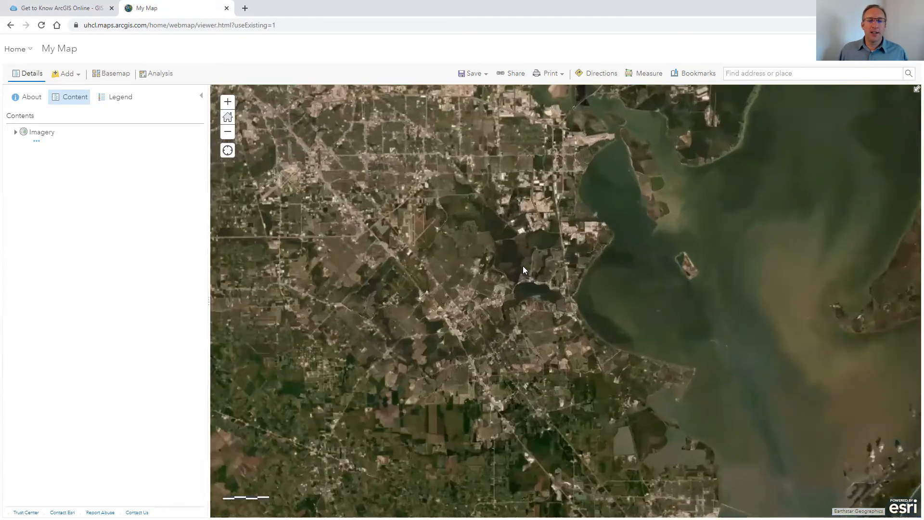
scroll(524, 270, "up", 3)
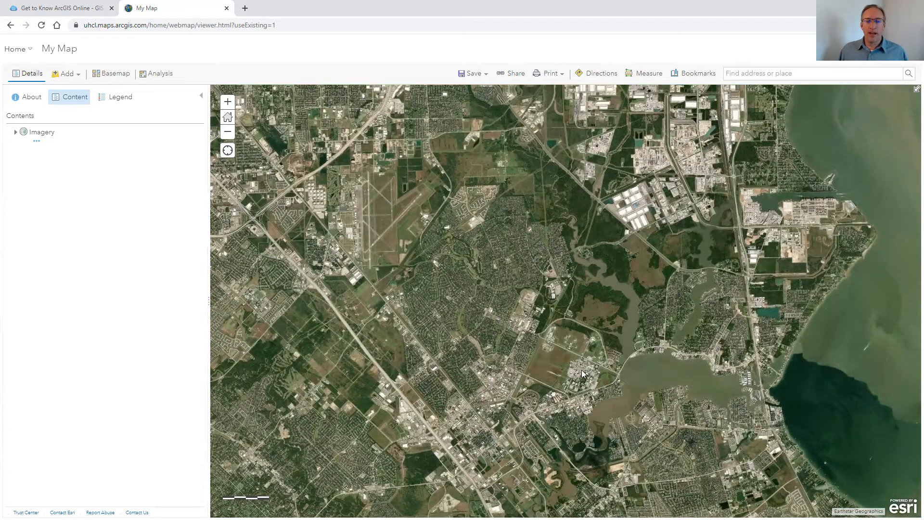
scroll(551, 291, "up", 4)
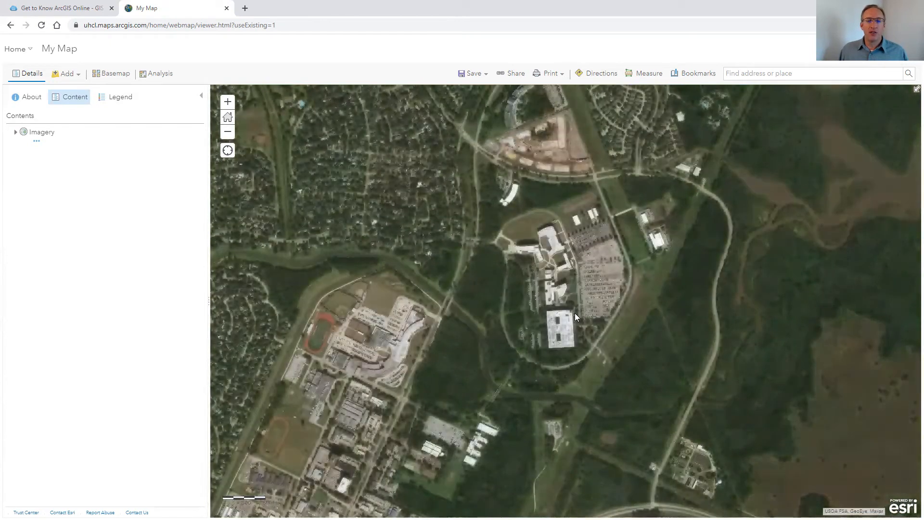
left_click_drag(574, 313, 597, 249)
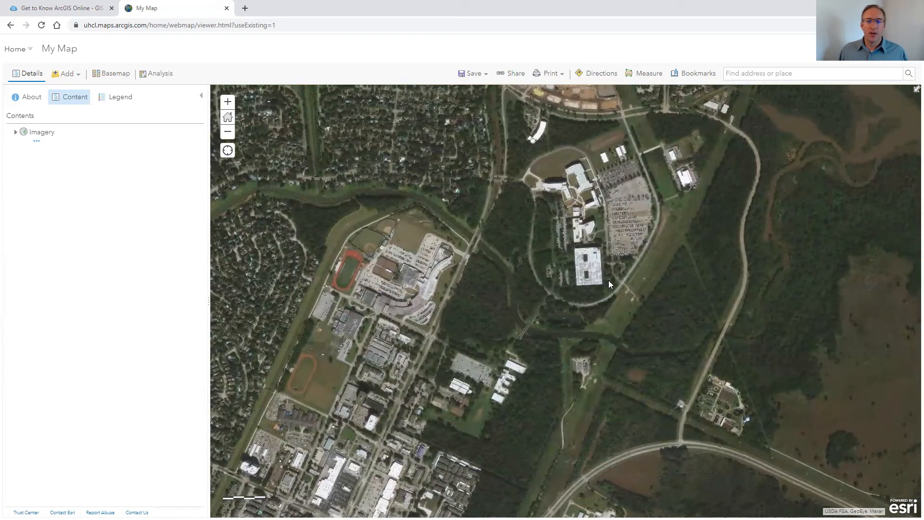
scroll(608, 280, "up", 1)
left_click_drag(569, 218, 558, 336)
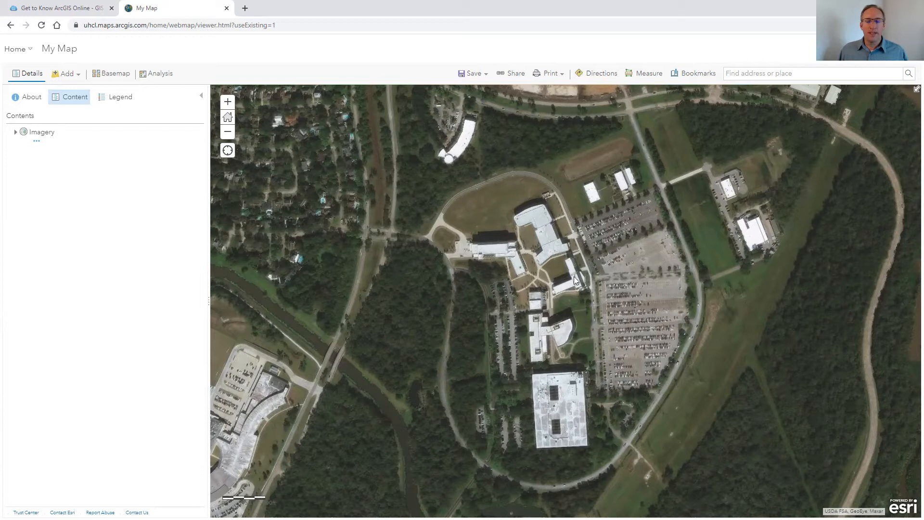
left_click_drag(556, 174, 579, 231)
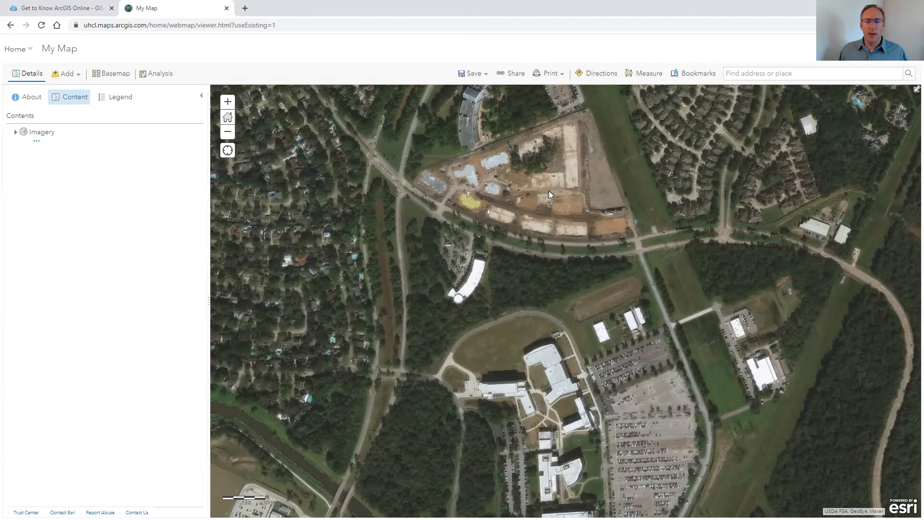
scroll(549, 191, "down", 3)
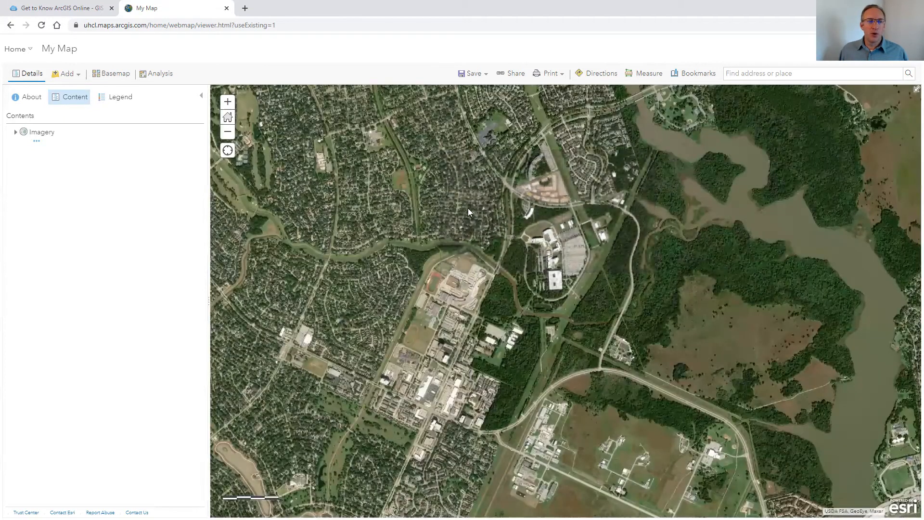
Switch the basemap to Oceans and view the Gulf of Mexico
left_click(112, 73)
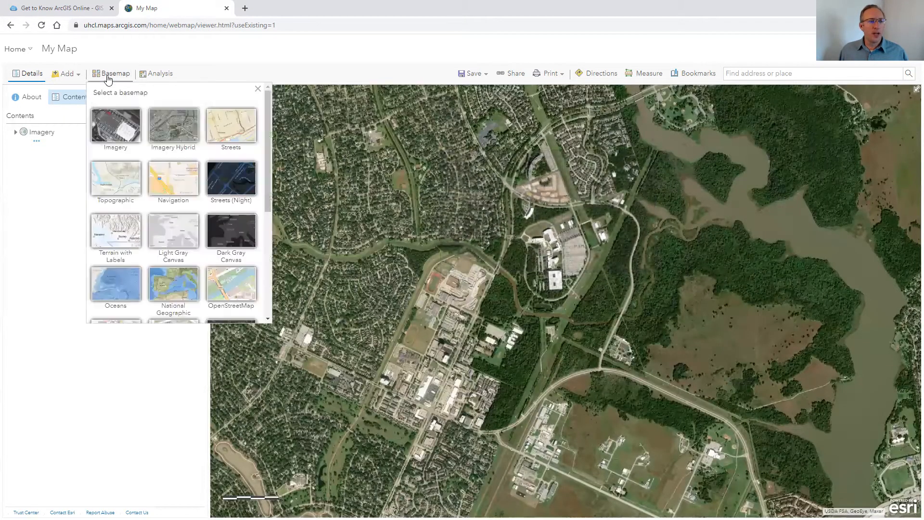
left_click(137, 283)
scroll(593, 294, "down", 7)
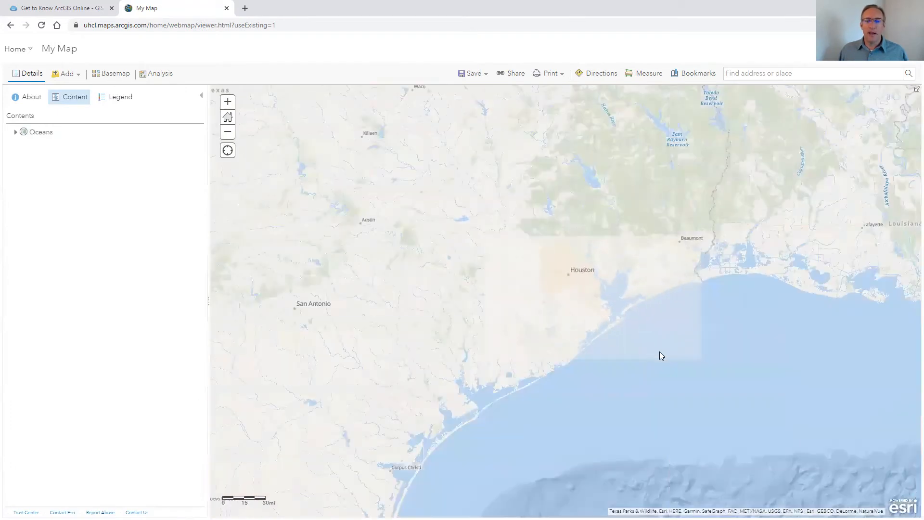
scroll(660, 355, "down", 5)
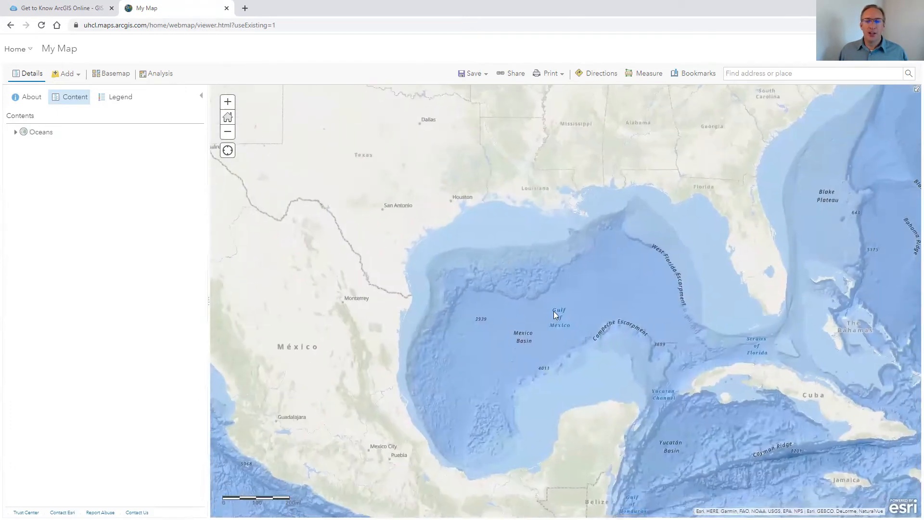
scroll(519, 275, "up", 1)
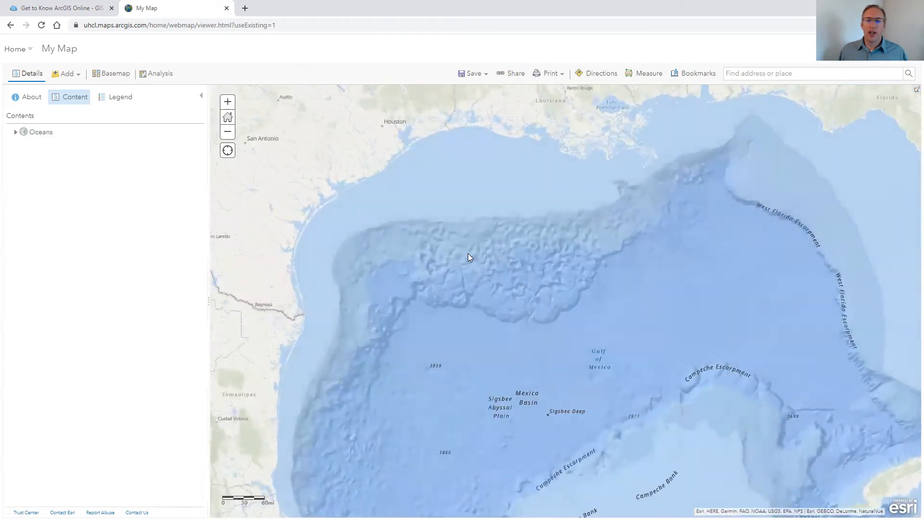
Change the basemap to Navigation and bring Texas into view
left_click(117, 75)
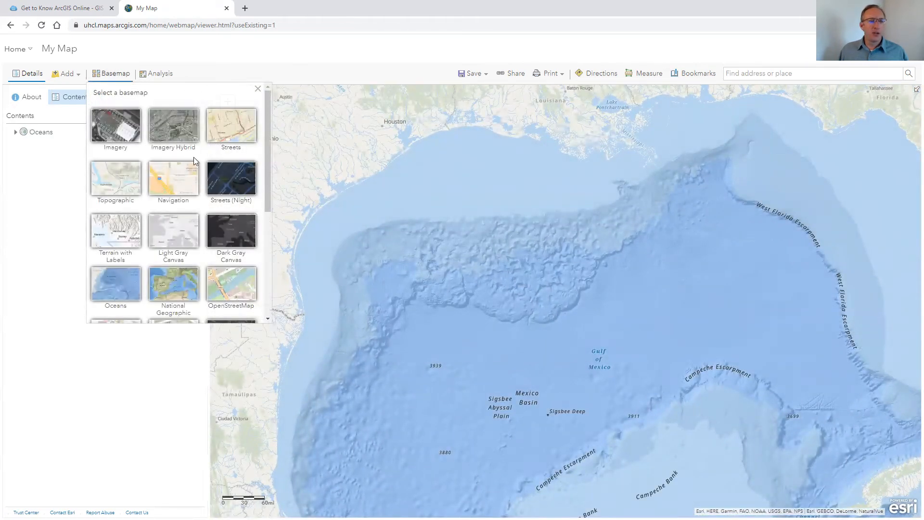
left_click(179, 183)
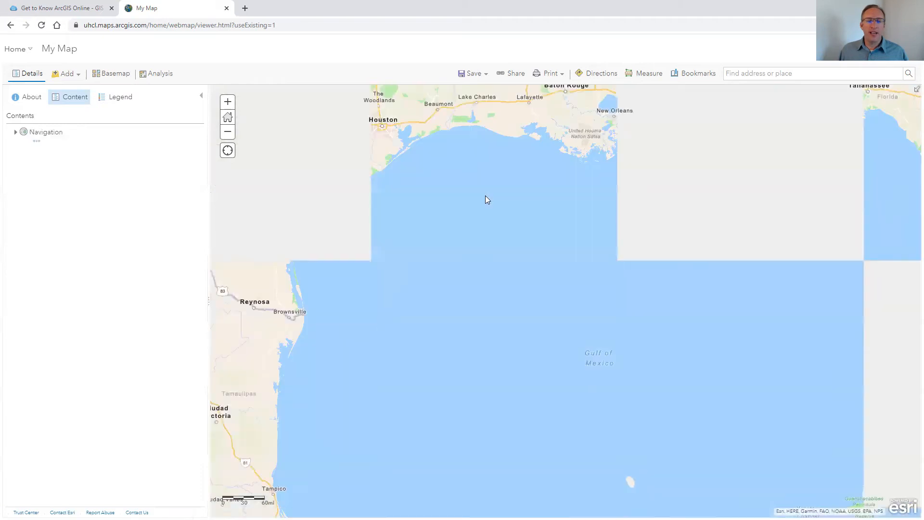
left_click_drag(408, 136, 642, 349)
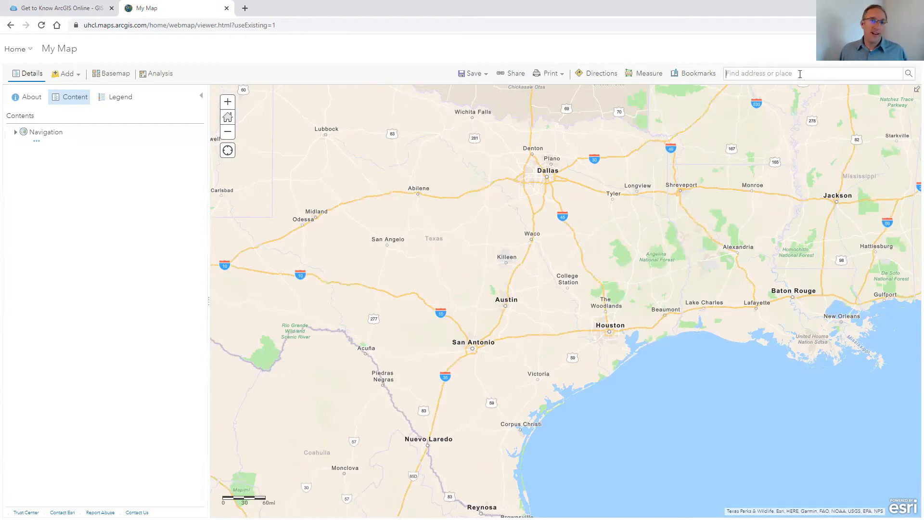
Search for University of Houston-Clear Lake, 2700 Bay Area Blvd, and add the result to Map Notes
left_click(800, 74)
type("universiyt")
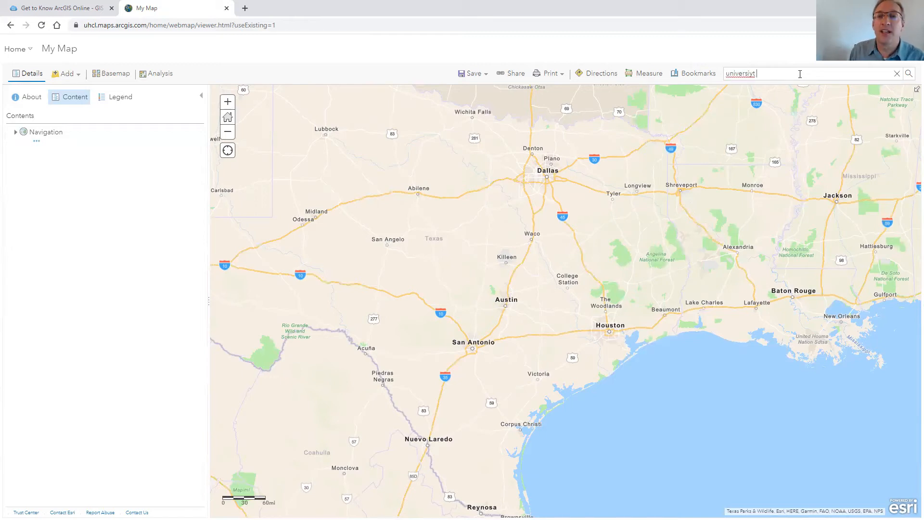
key("BackSpace")
key("BackSpace")
key("BackSpace")
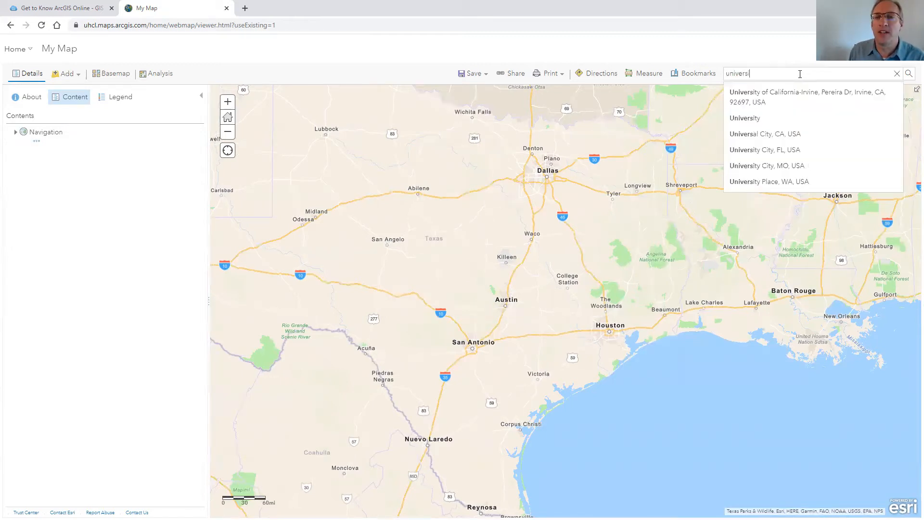
type("ity of houston clea")
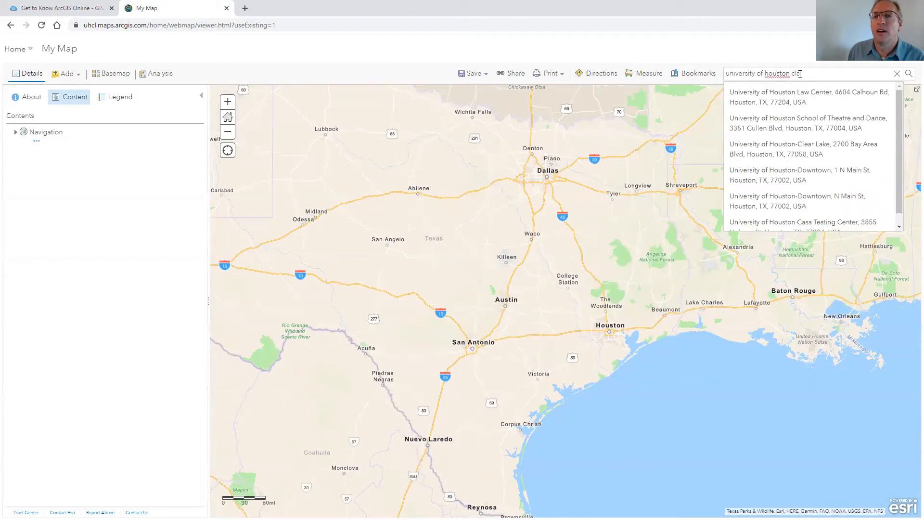
type("r")
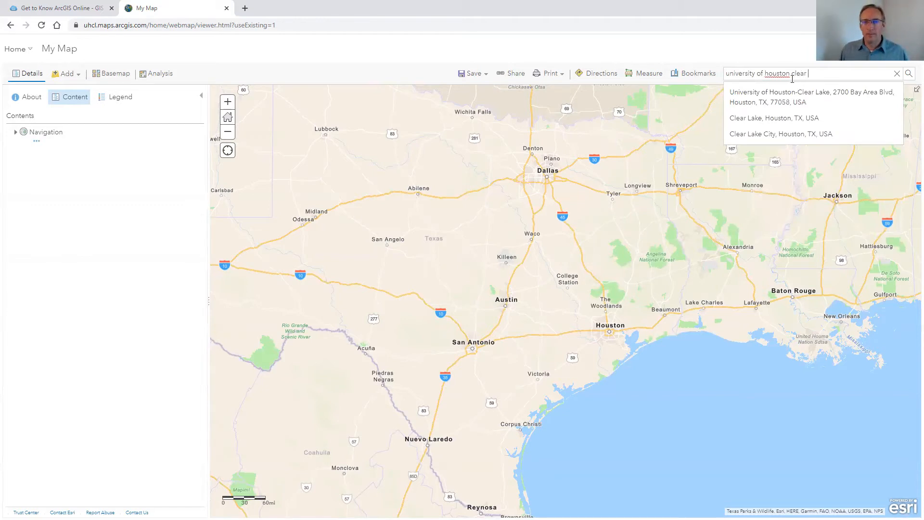
left_click(794, 93)
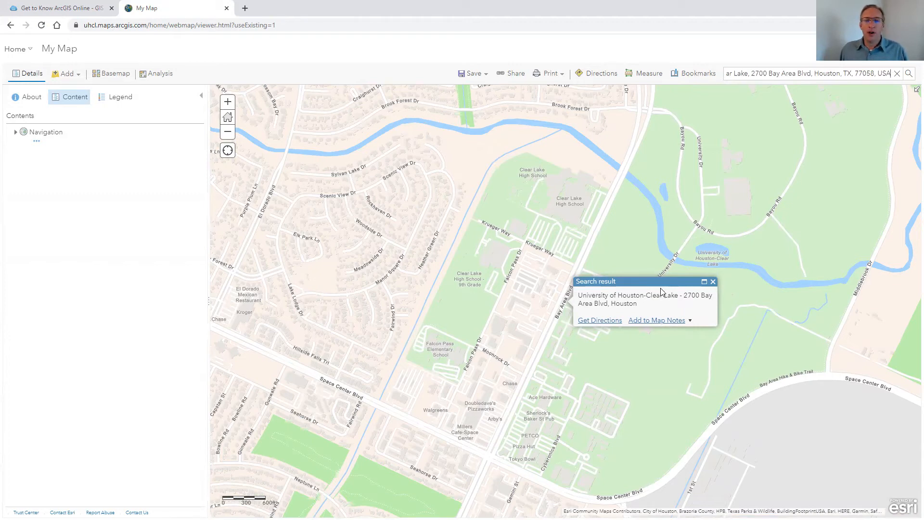
left_click(665, 320)
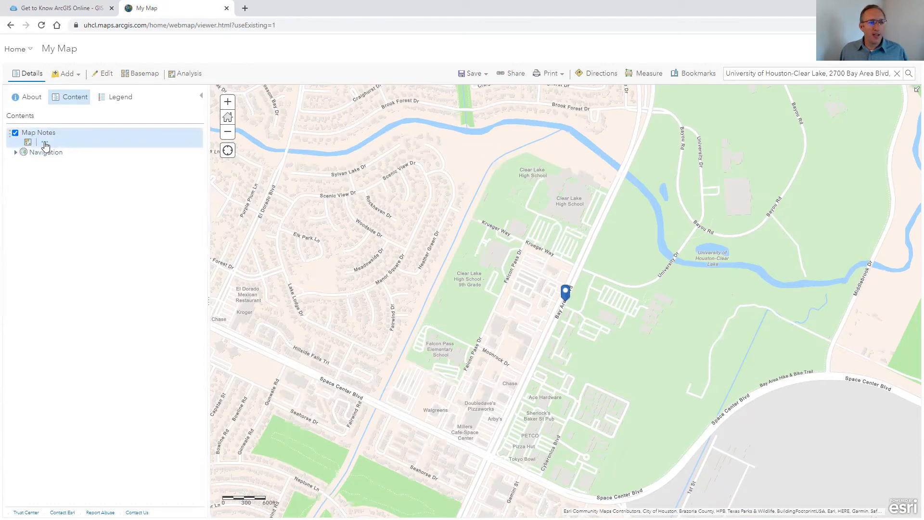
Rename the Map Notes layer to UHCL
left_click(45, 144)
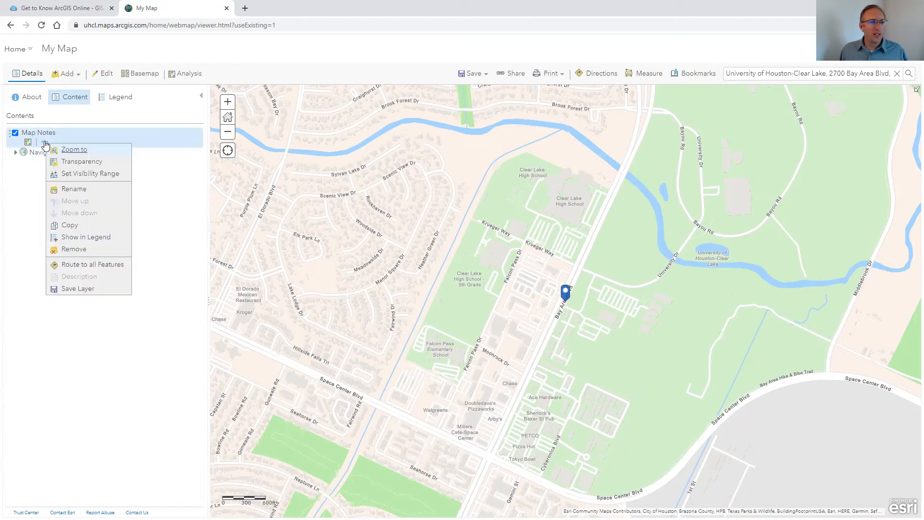
left_click(72, 189)
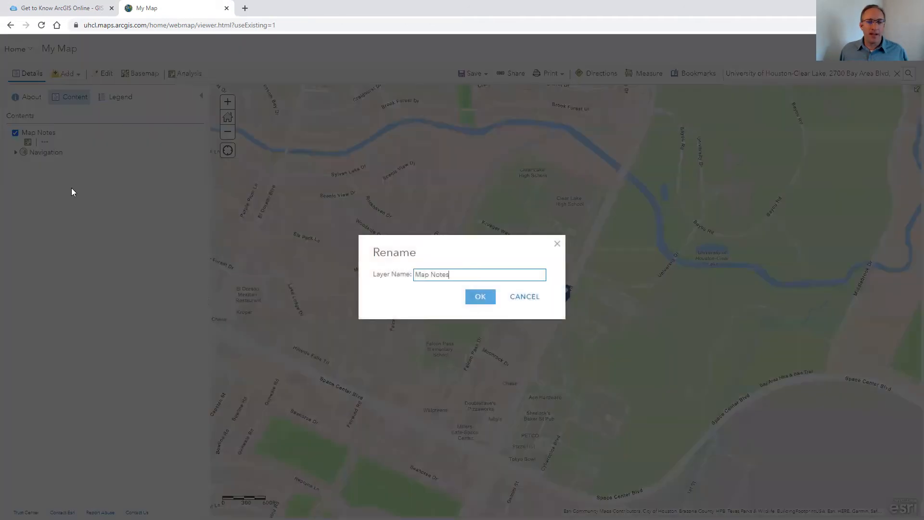
left_click_drag(457, 274, 409, 272)
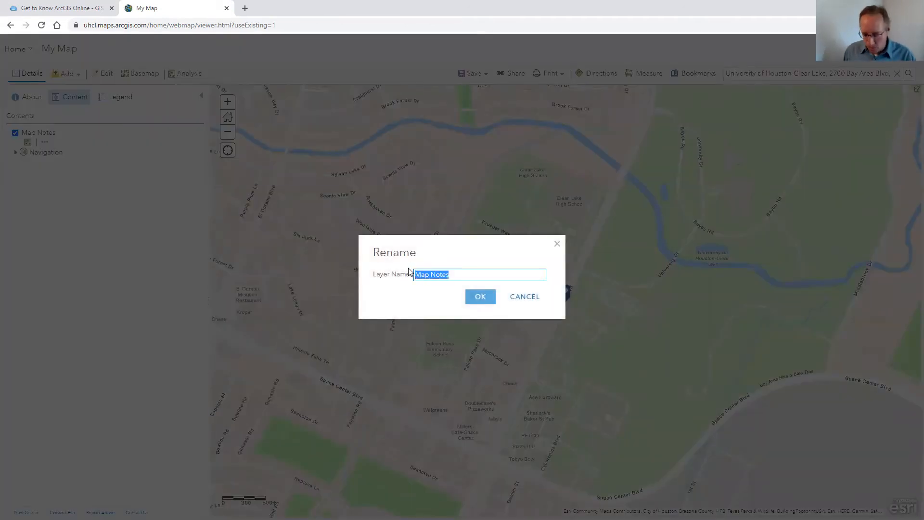
type("UHCL")
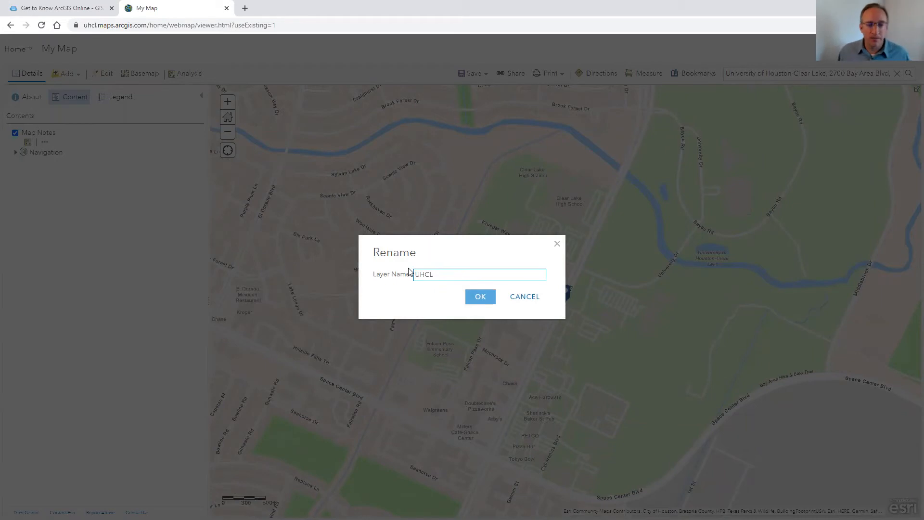
left_click(480, 296)
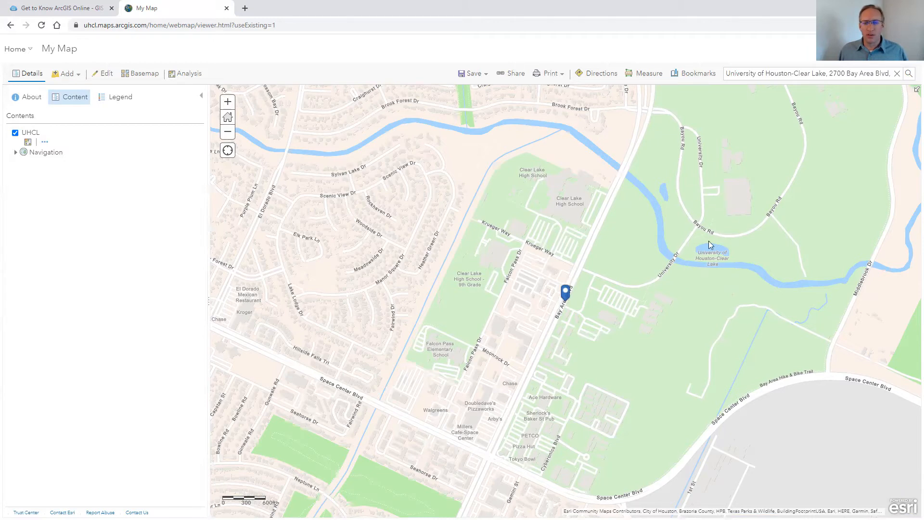
Edit the UHCL point and move it north onto the main campus building, then leave editing
left_click(566, 295)
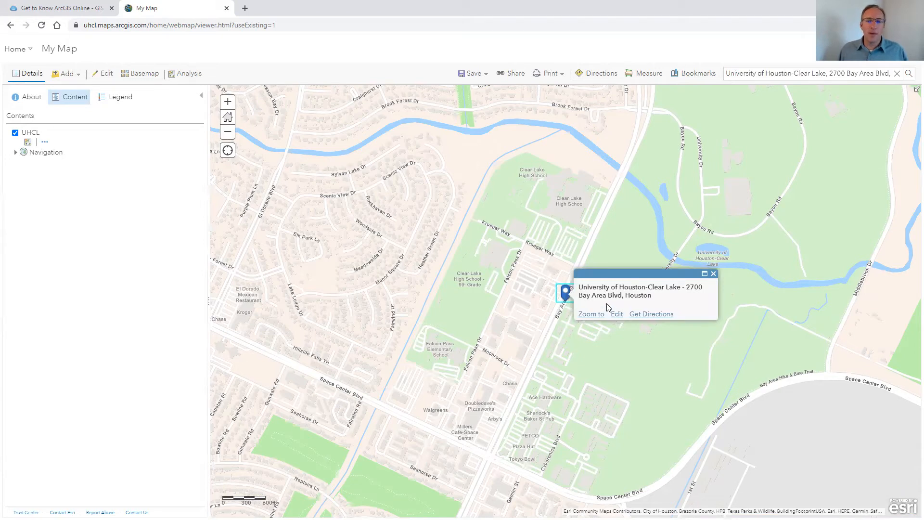
left_click(616, 313)
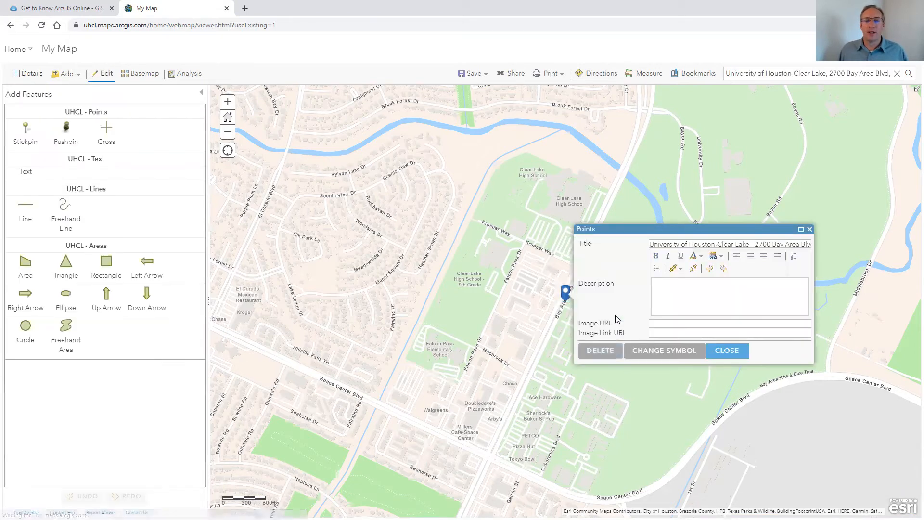
left_click_drag(565, 293, 588, 282)
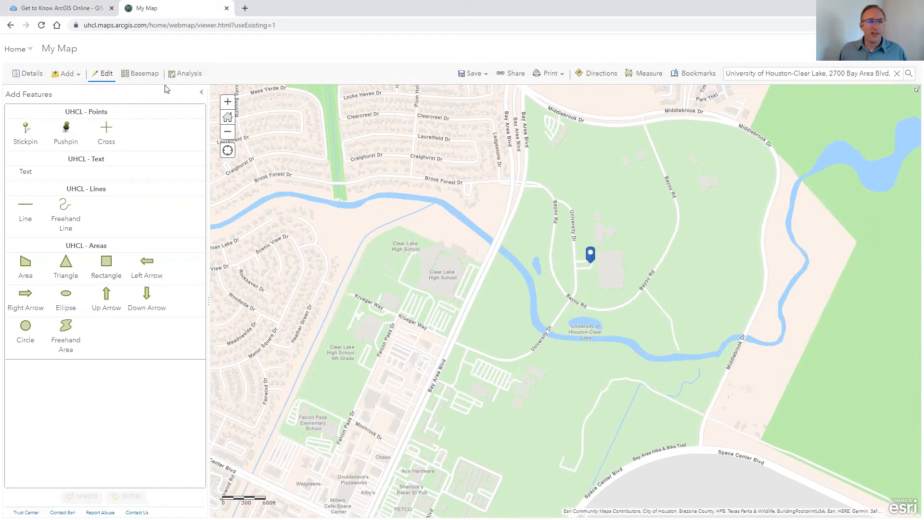
left_click(104, 76)
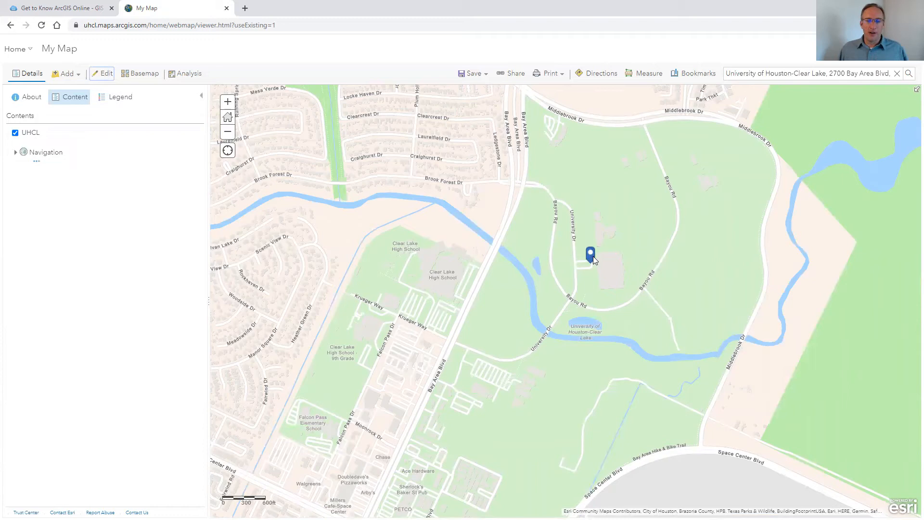
Toggle the UHCL layer's visibility off and back on
left_click(16, 133)
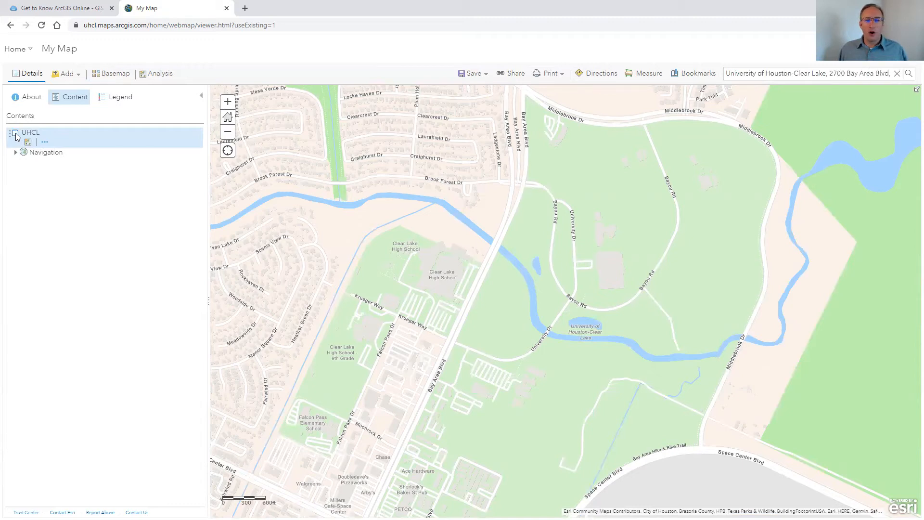
left_click(15, 135)
left_click(15, 134)
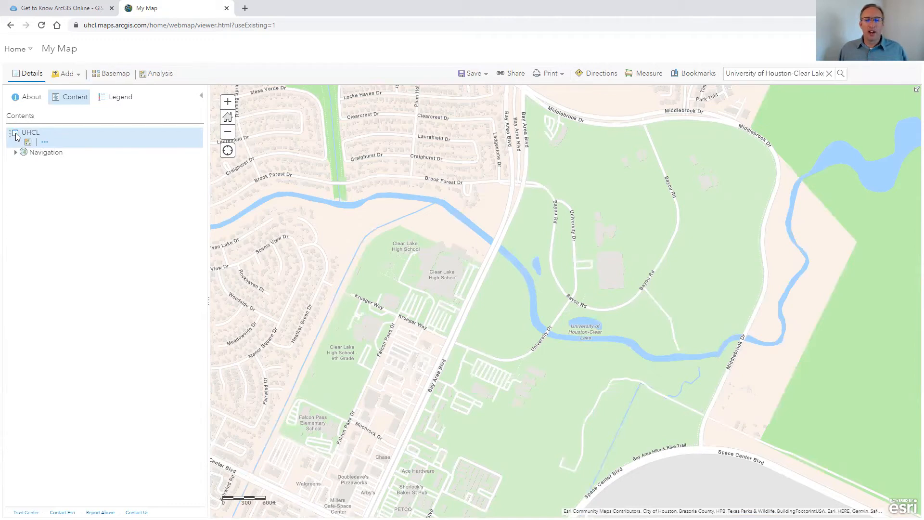
left_click(15, 134)
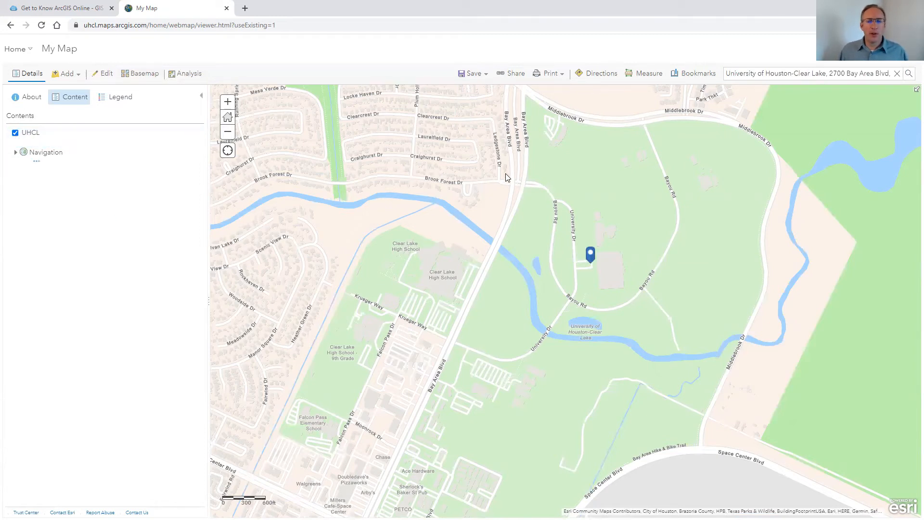
Add a bookmark named UHCL for the current campus view
left_click(696, 75)
left_click(699, 116)
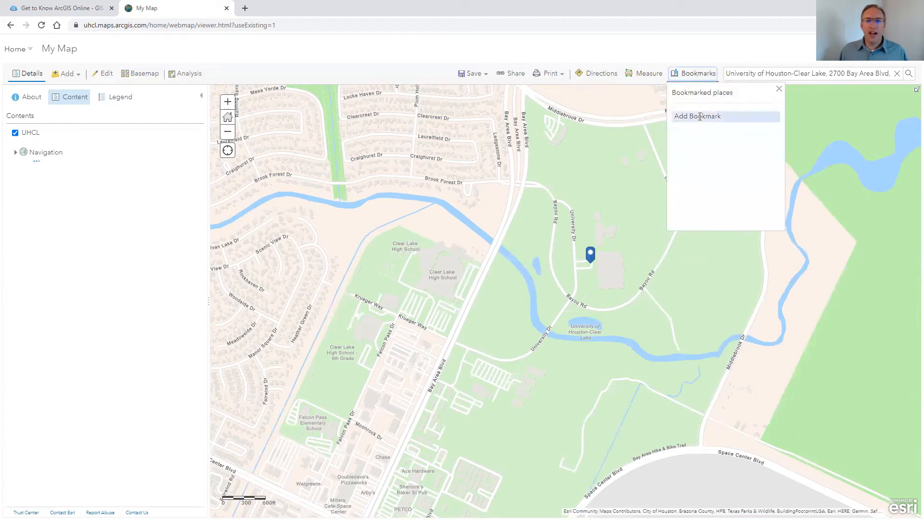
type("UHCL")
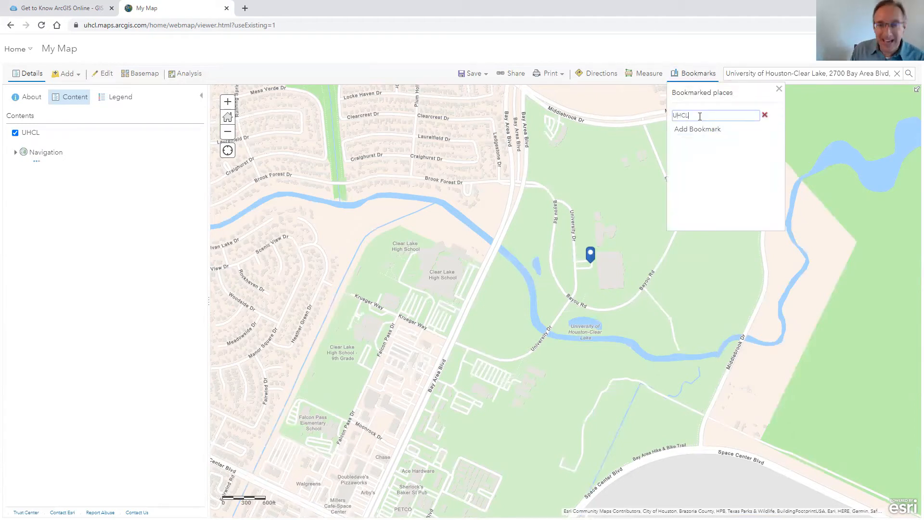
key("Return")
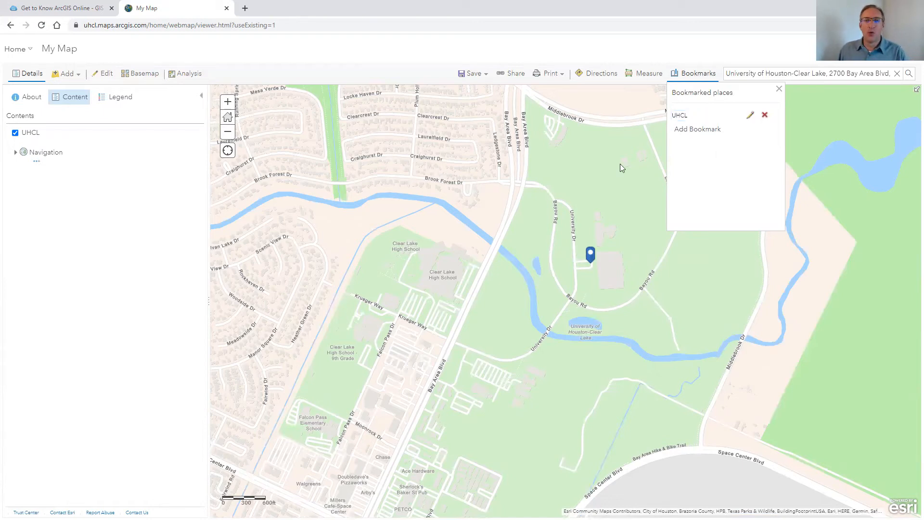
left_click(780, 91)
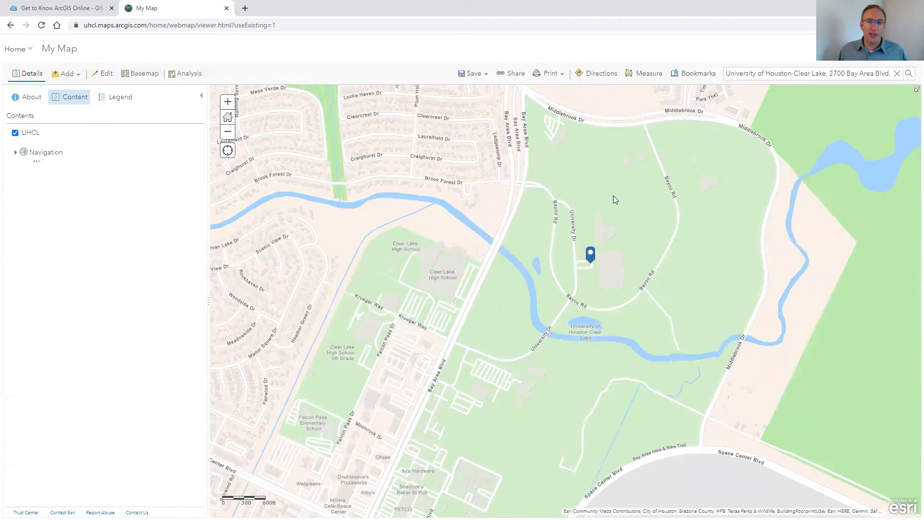
Zoom out over the Houston area and return to the campus with the UHCL bookmark
scroll(613, 195, "down", 3)
scroll(613, 195, "down", 3)
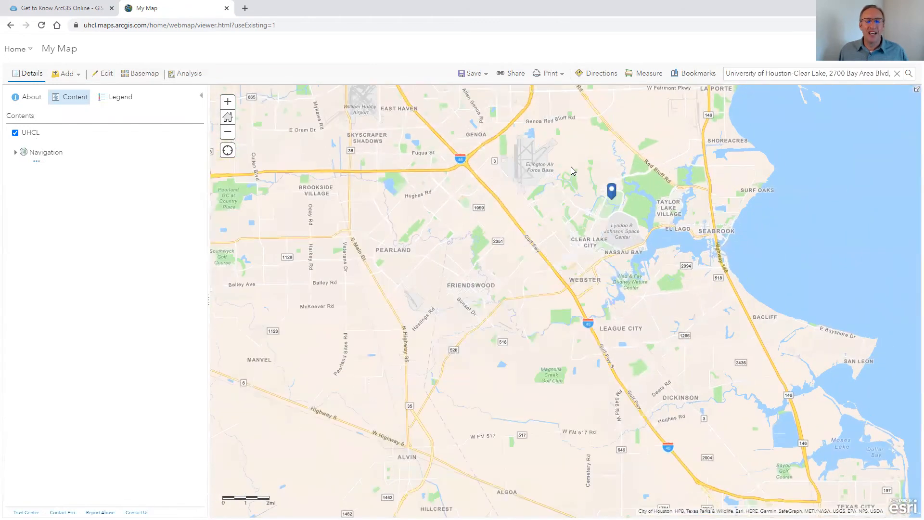
scroll(576, 165, "down", 1)
left_click_drag(600, 168, 590, 247)
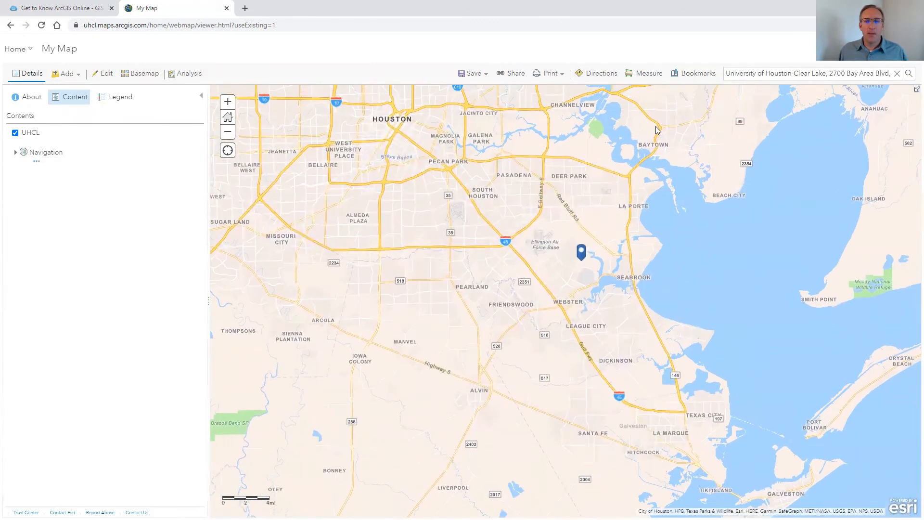
left_click(695, 73)
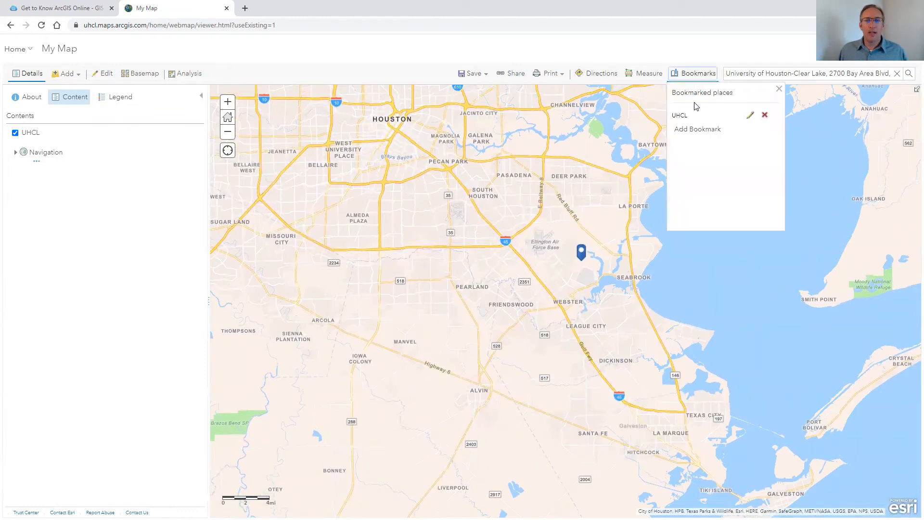
left_click(679, 116)
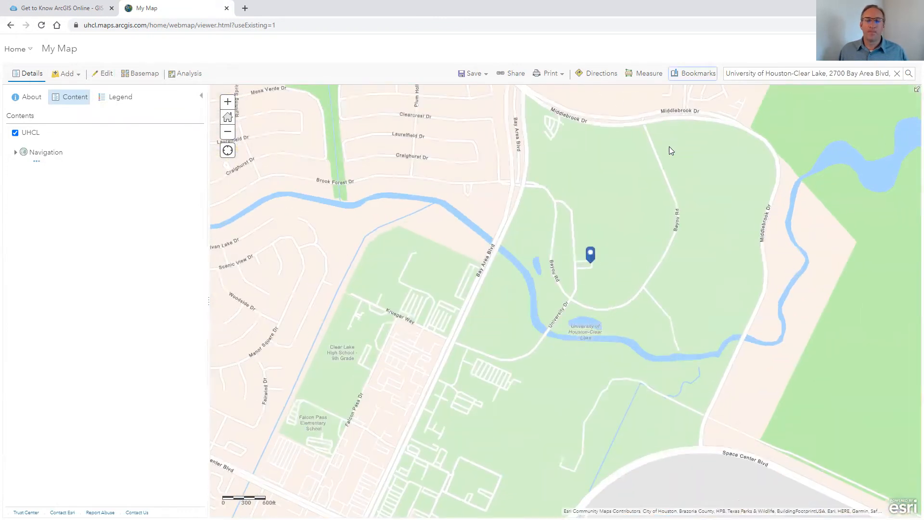
Open the Measure tool, try its distance and location options, and close it
left_click(646, 73)
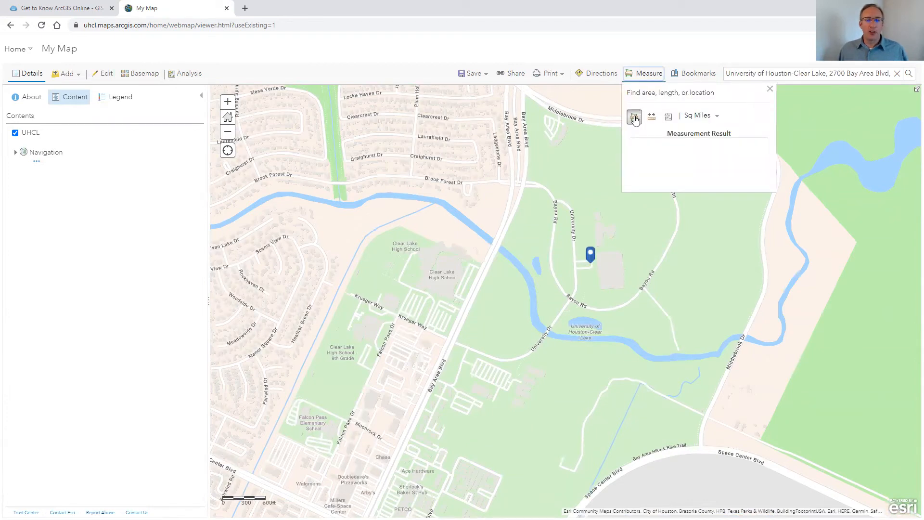
left_click(651, 118)
left_click(668, 117)
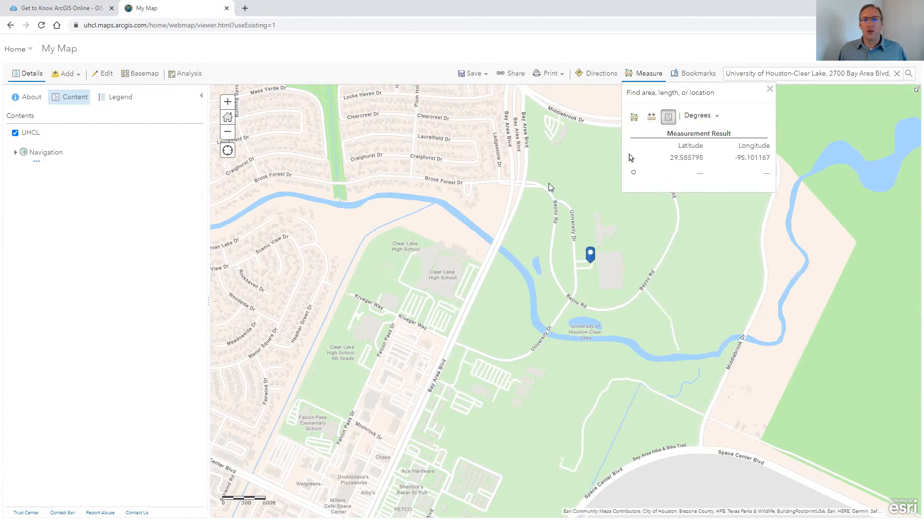
left_click(769, 88)
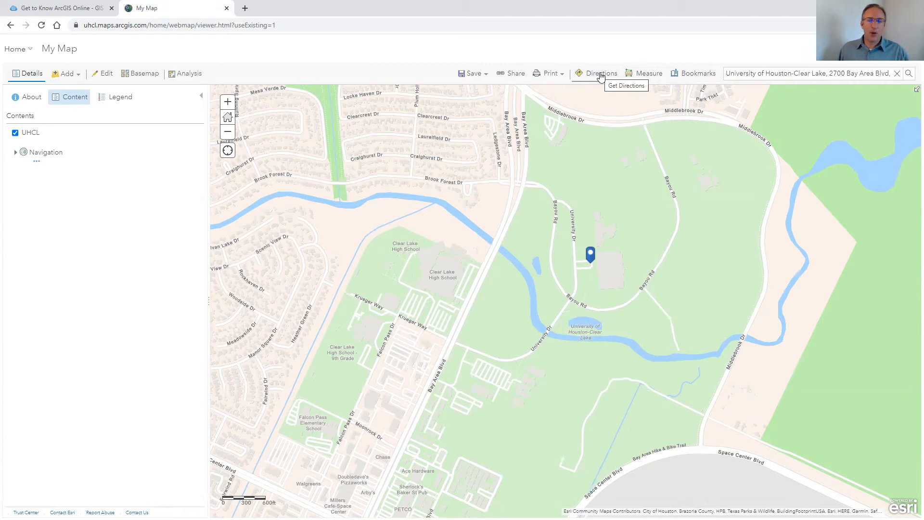
Search ArcGIS Online layers for ACS Population
left_click(563, 75)
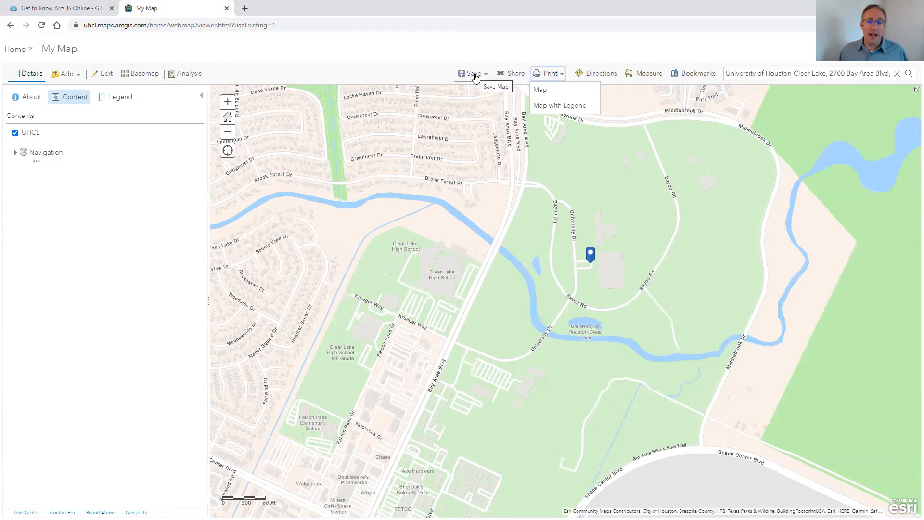
left_click(424, 71)
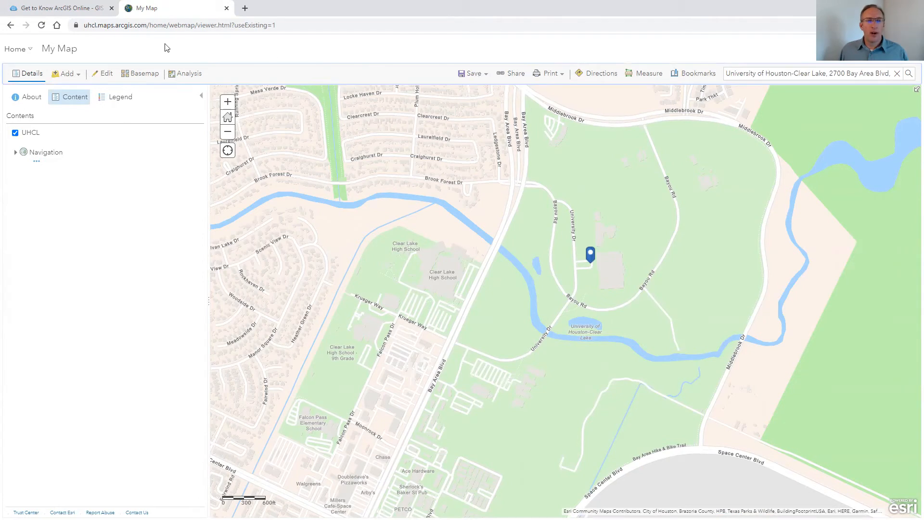
left_click(80, 77)
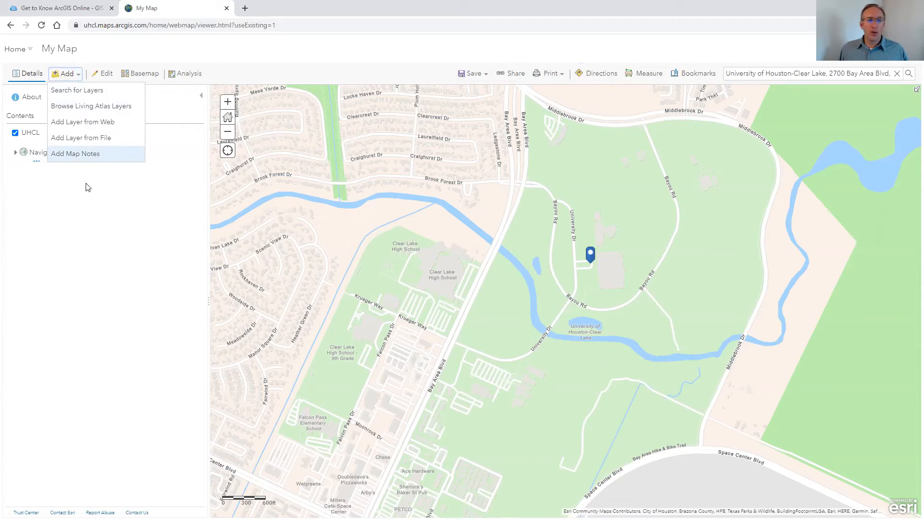
left_click(94, 91)
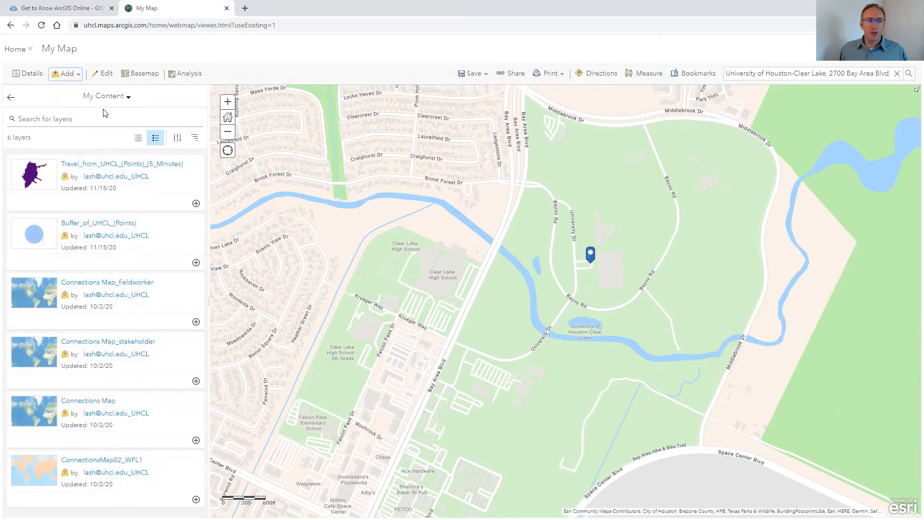
left_click(128, 98)
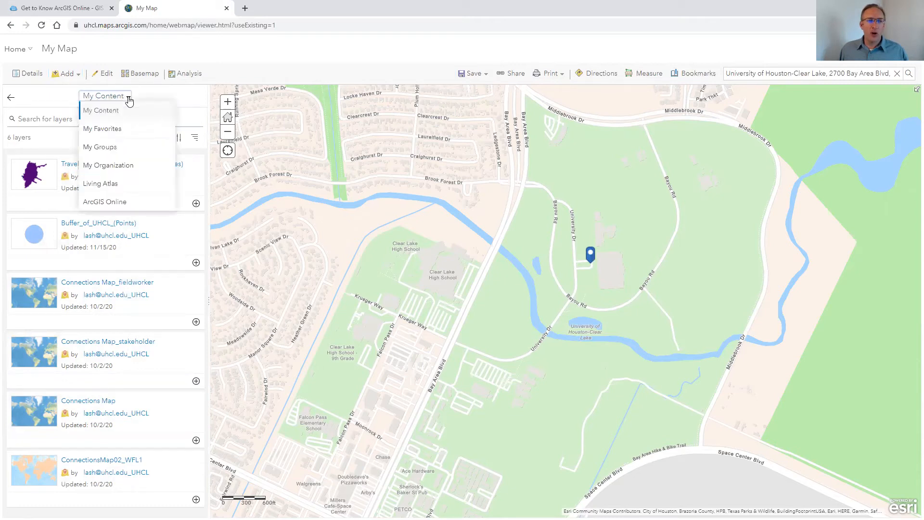
left_click(121, 202)
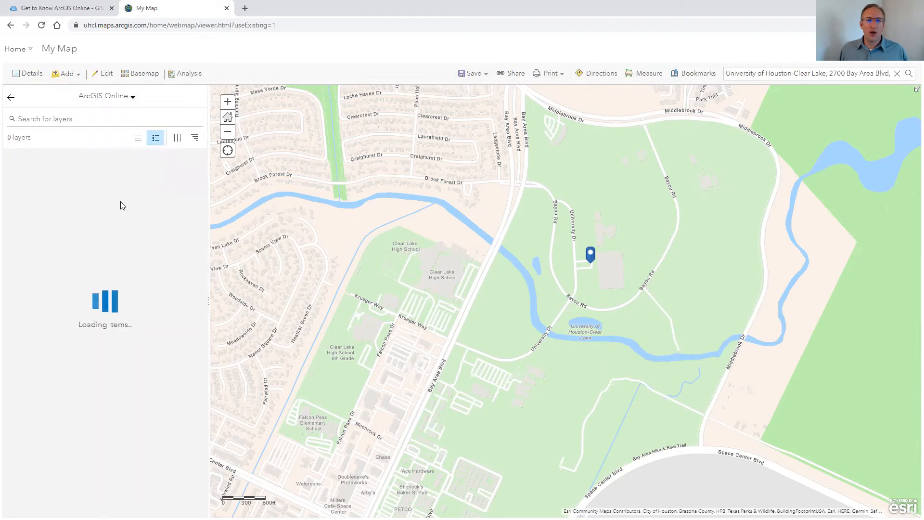
left_click(81, 120)
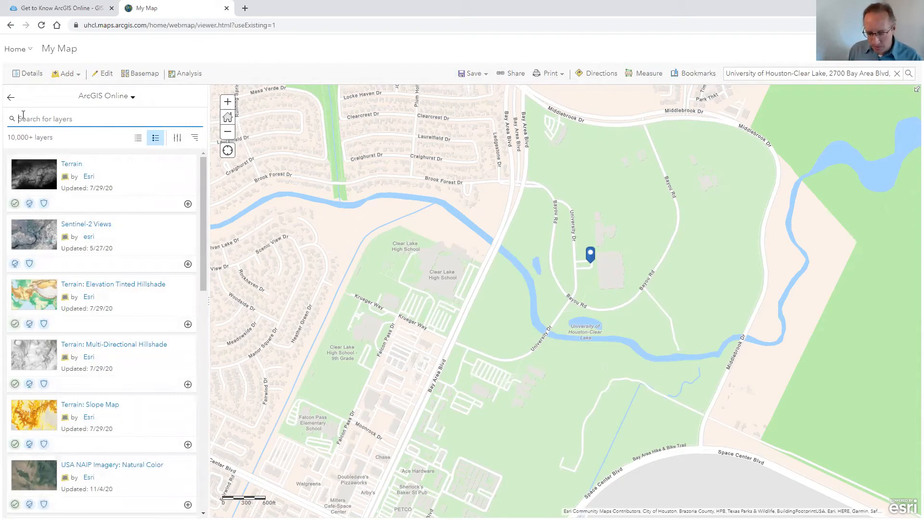
type("AC")
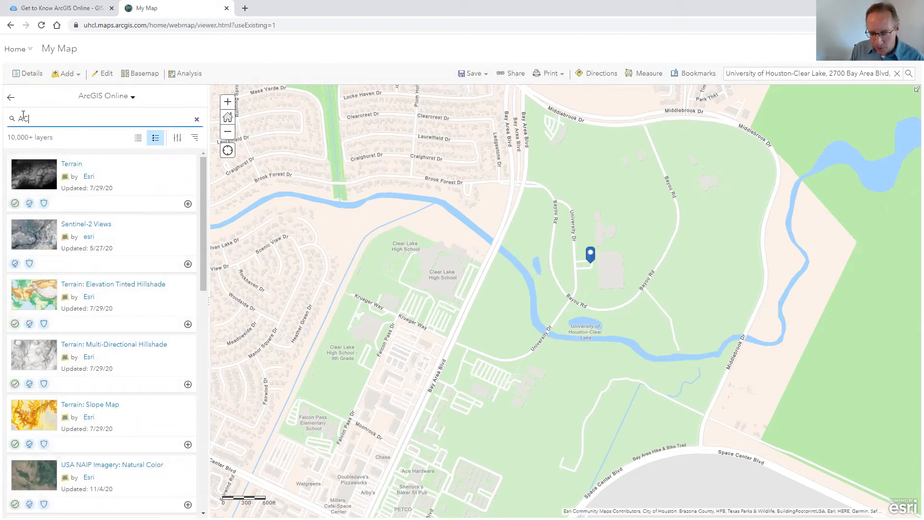
type("S Population")
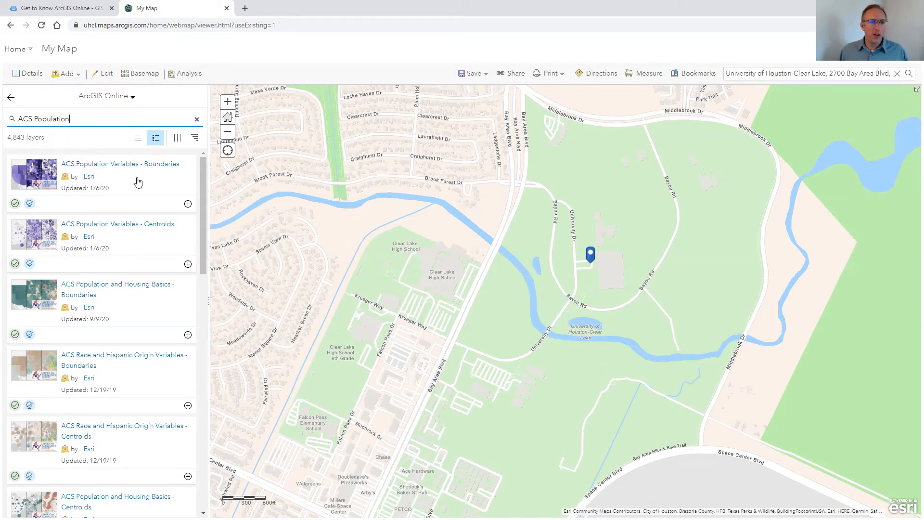
Add the ACS Population Variables - Boundaries layer to the map and return to the contents list
left_click(138, 182)
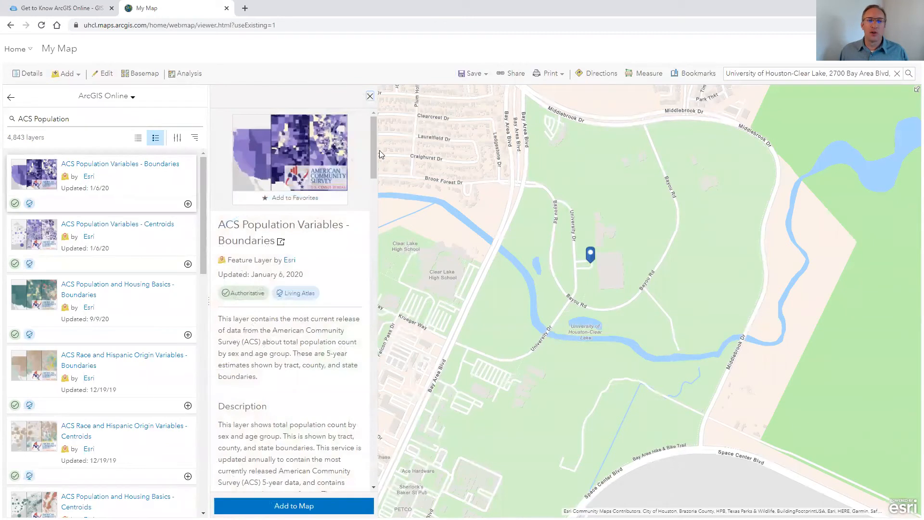
mouse_move(374, 149)
left_mouse_down()
mouse_move(371, 180)
mouse_move(366, 143)
left_mouse_up()
mouse_move(310, 298)
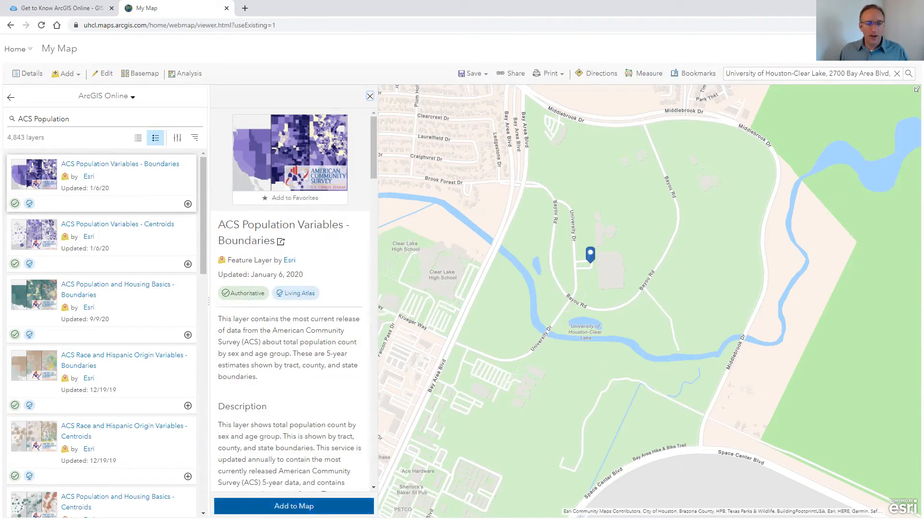
left_click(294, 505)
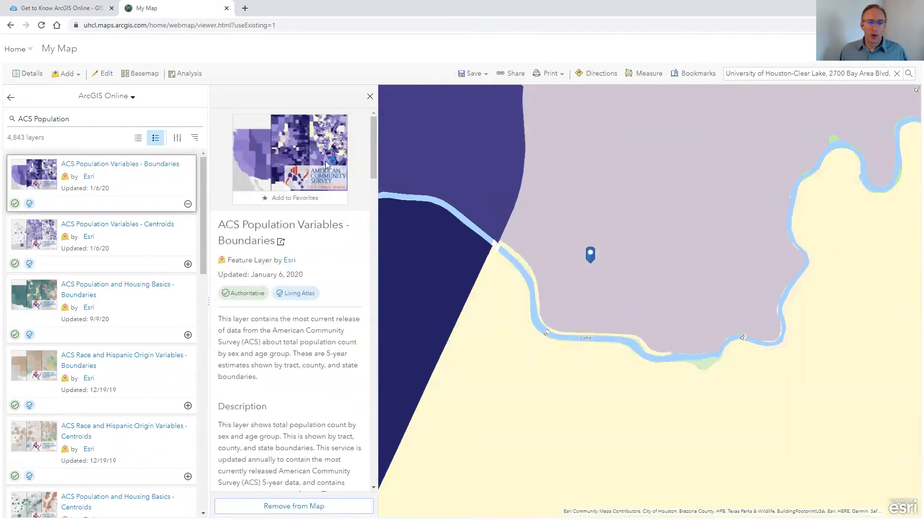
left_click(369, 98)
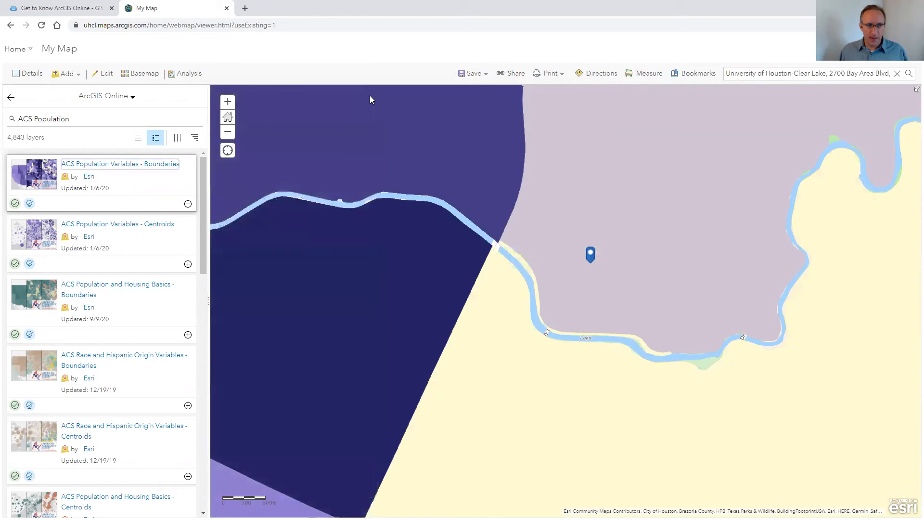
left_click(11, 99)
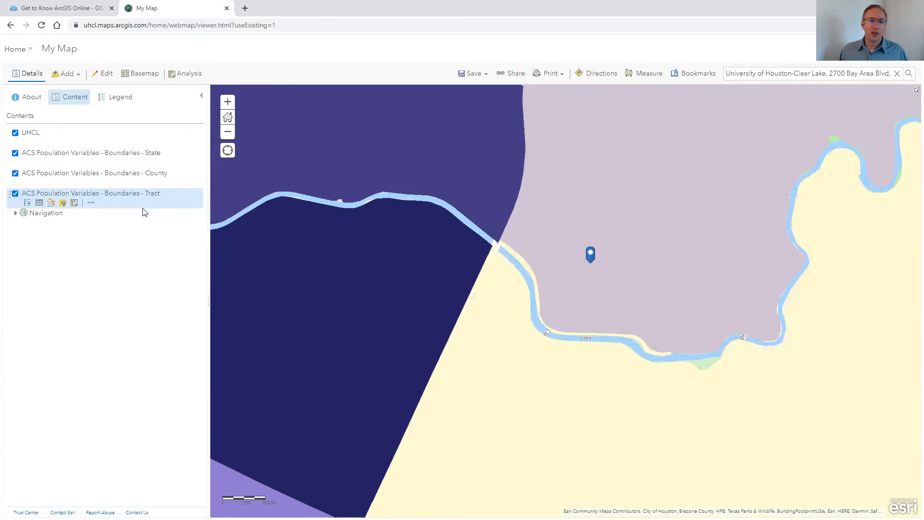
Zoom out to the continent and inspect the Texas population pop-up and its male and female chart
scroll(520, 232, "down", 10)
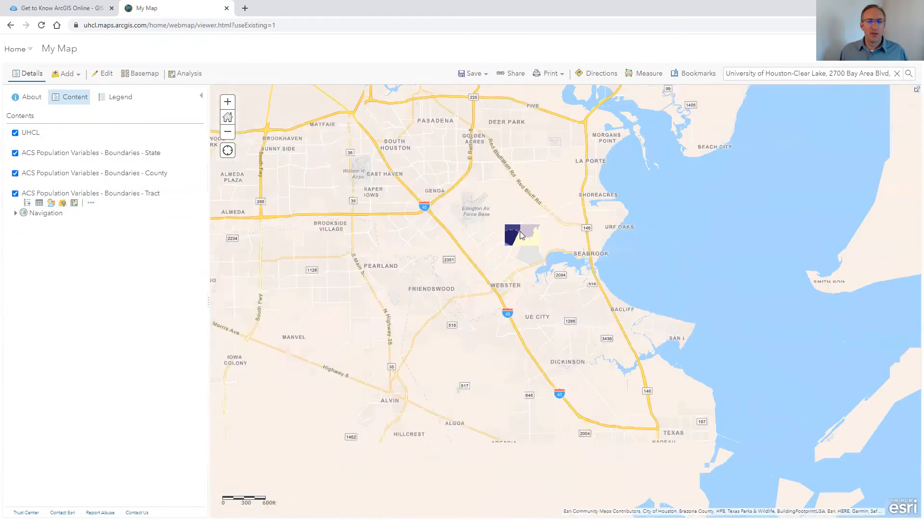
scroll(519, 232, "down", 3)
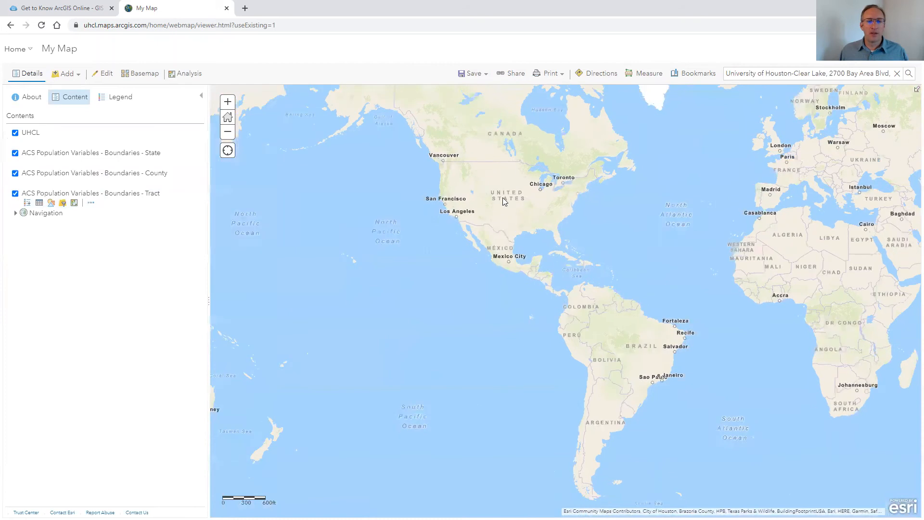
left_click_drag(502, 197, 511, 292)
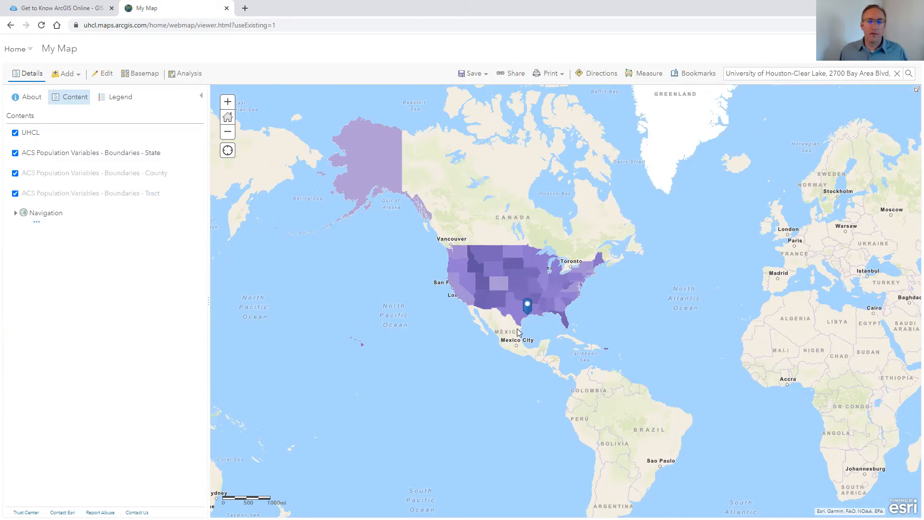
left_click(514, 310)
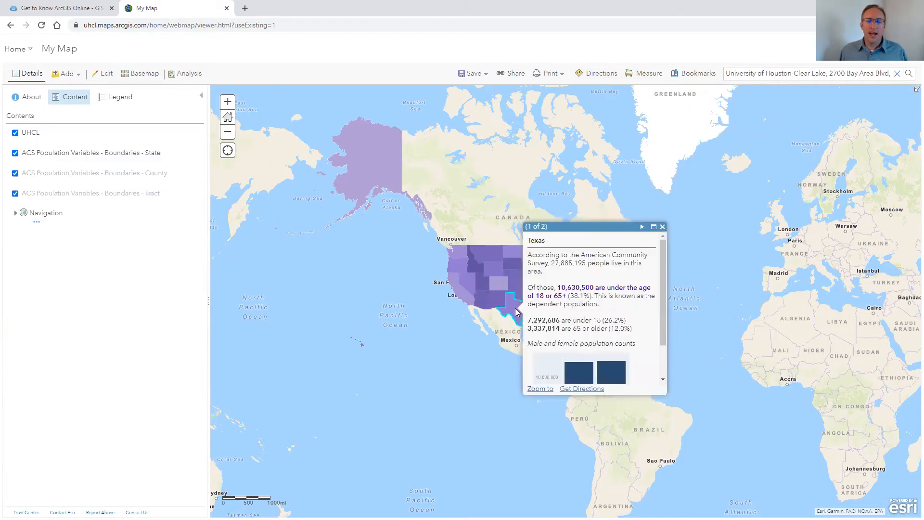
mouse_move(663, 250)
left_mouse_down()
mouse_move(662, 290)
mouse_move(666, 248)
left_mouse_up()
left_click_drag(664, 263, 663, 312)
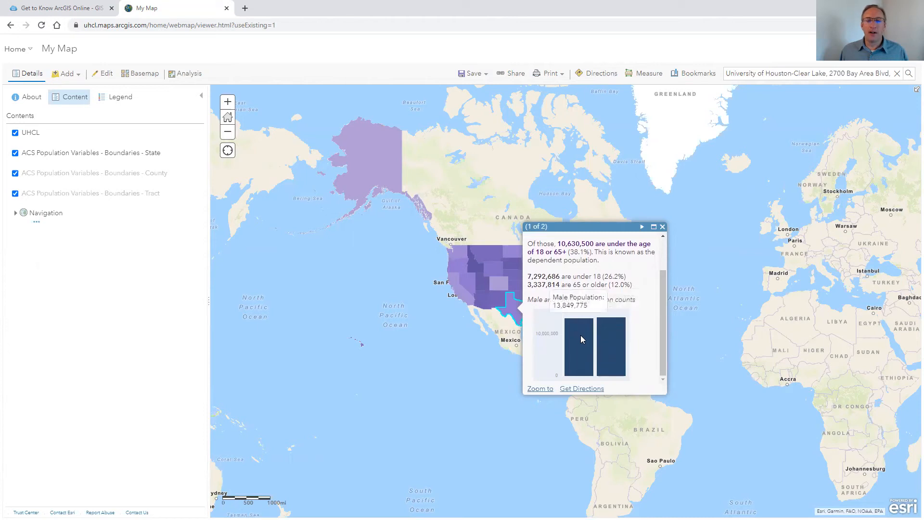
mouse_move(613, 336)
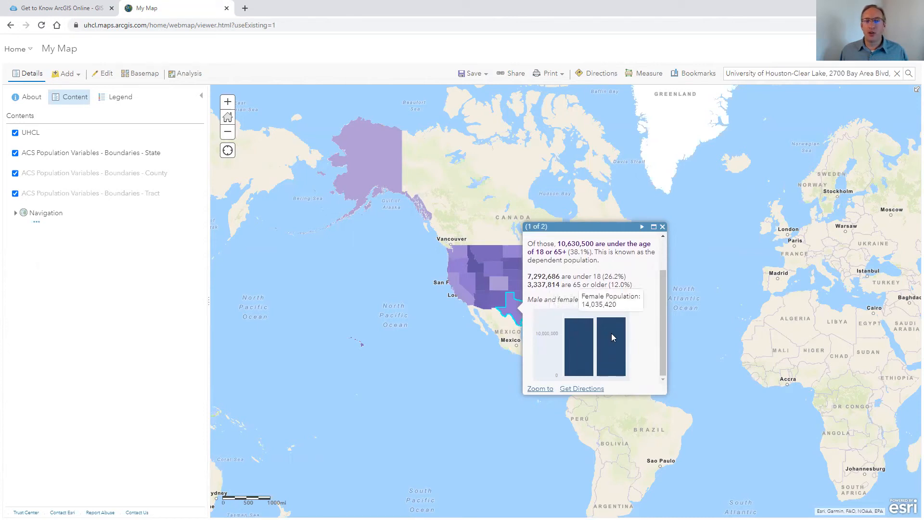
left_click(662, 226)
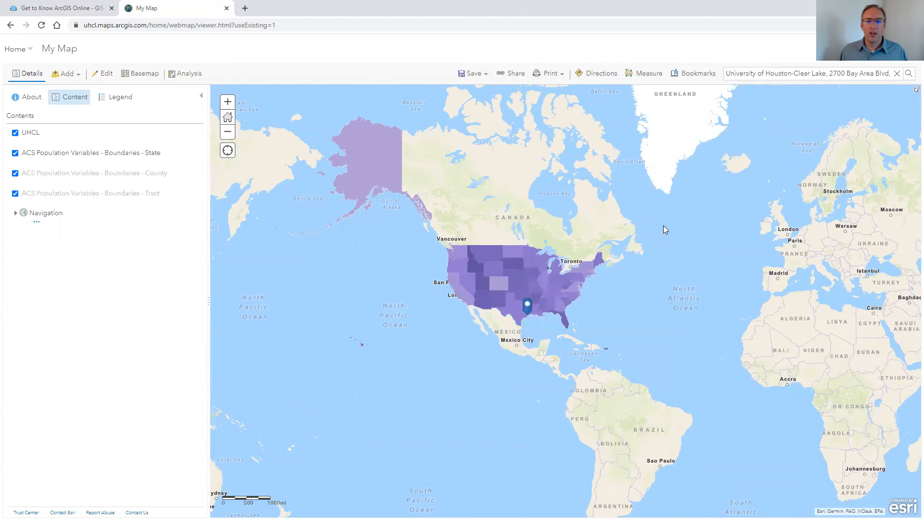
Zoom into the Gulf Coast to view the county-level population boundaries around UHCL
scroll(521, 310, "up", 1)
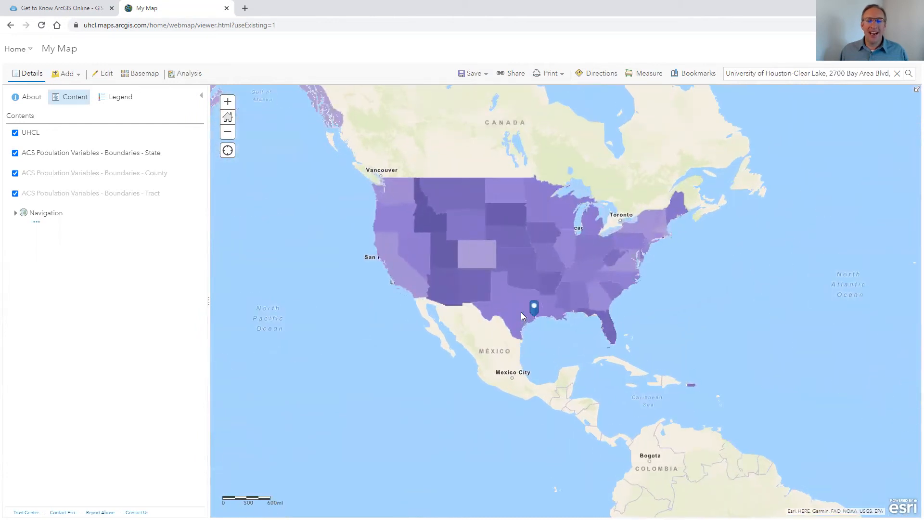
scroll(521, 313, "up", 1)
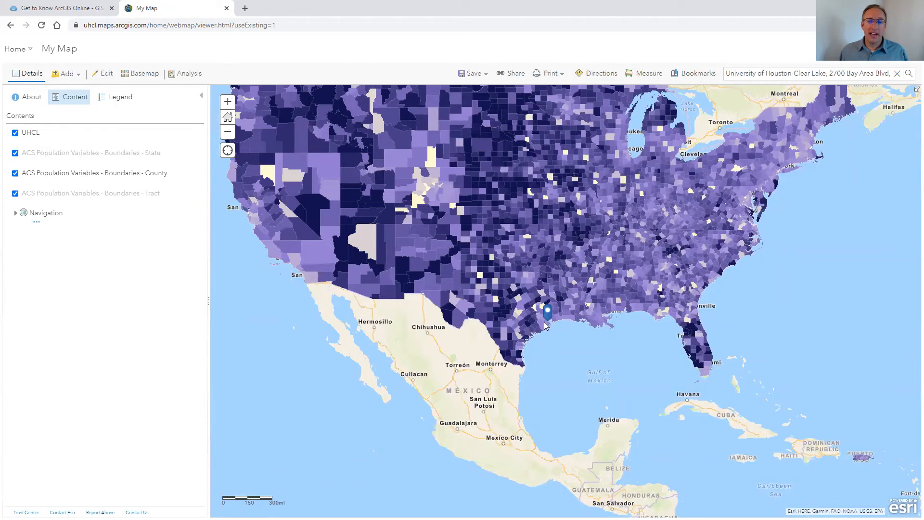
scroll(538, 315, "up", 3)
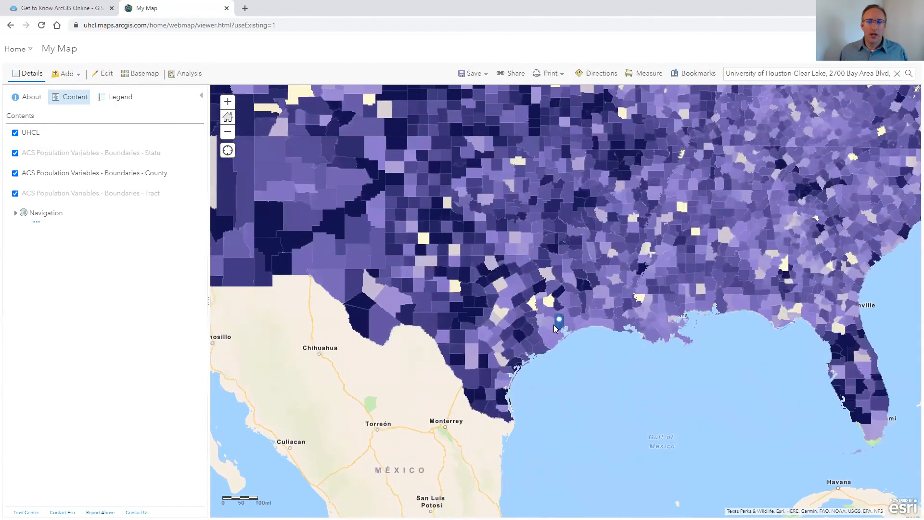
Zoom into the UHCL area at census tract level and open a tract's population pop-up, then close it
scroll(555, 337, "up", 2)
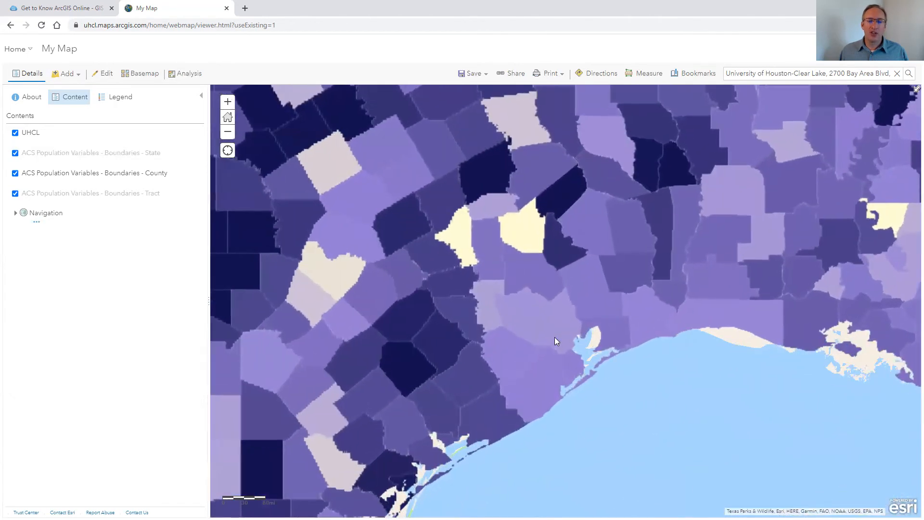
scroll(554, 337, "up", 1)
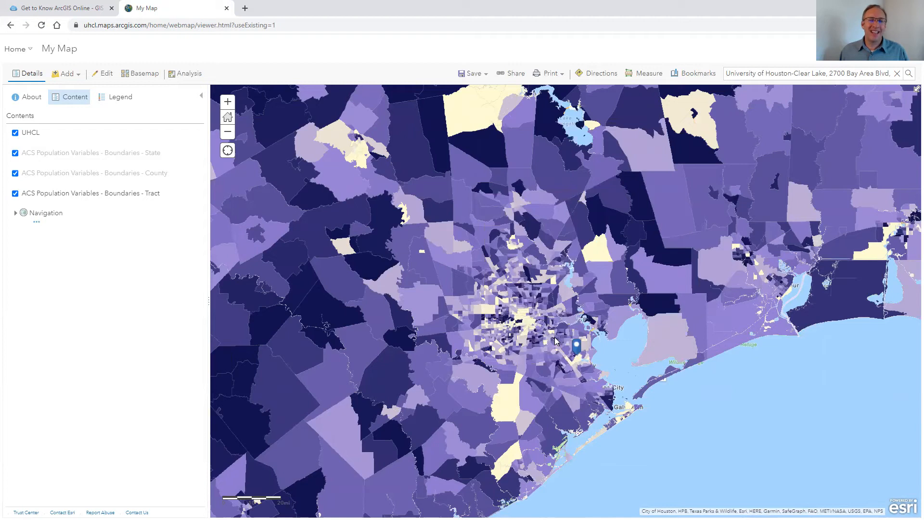
scroll(577, 349, "up", 1)
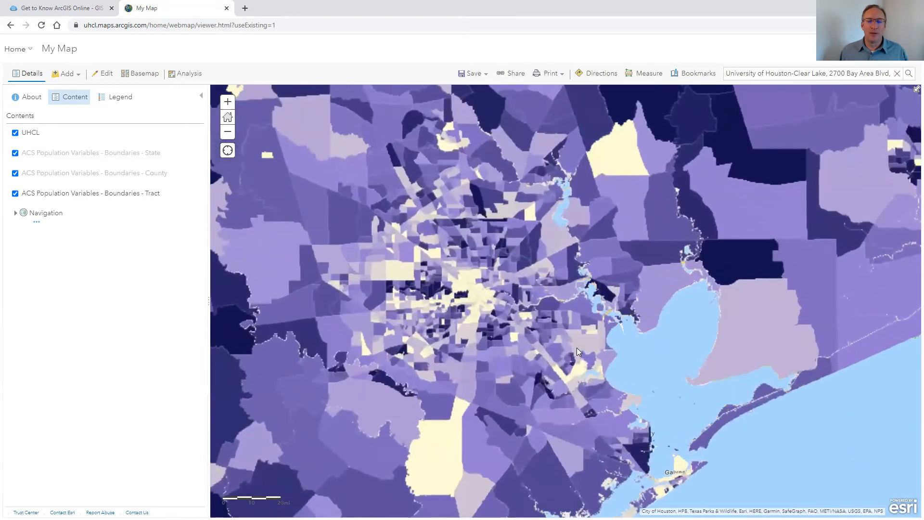
scroll(576, 350, "up", 1)
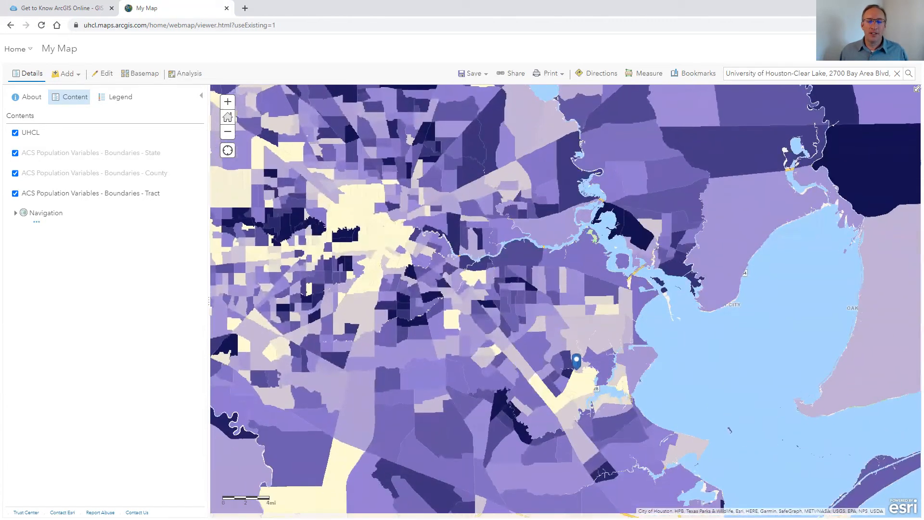
left_click_drag(587, 367, 580, 309)
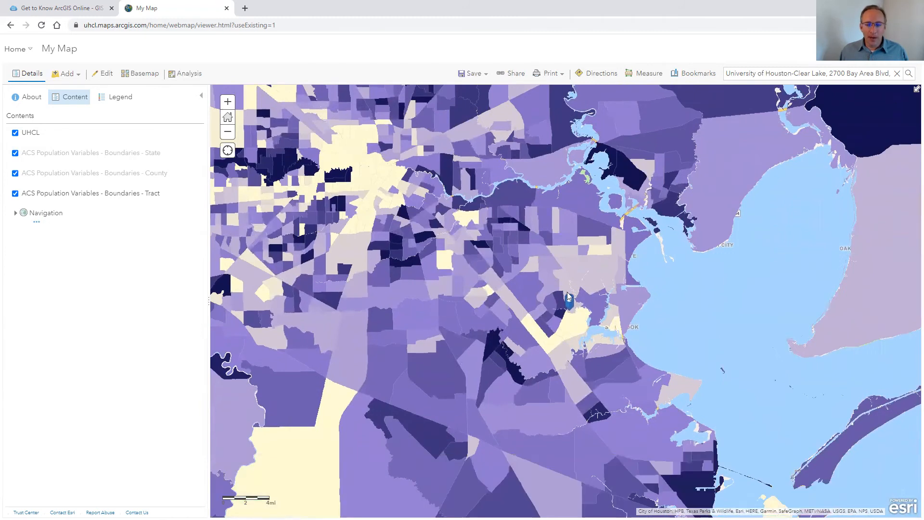
scroll(579, 311, "up", 1)
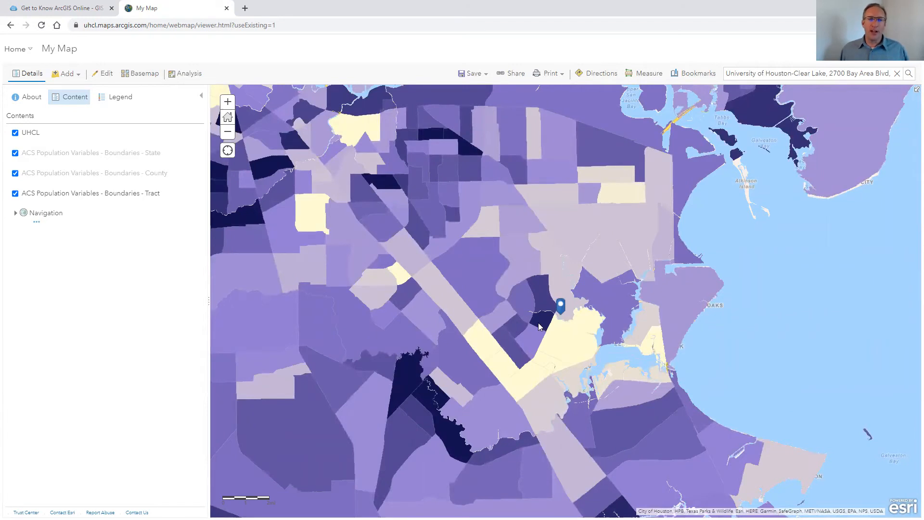
left_click(542, 292)
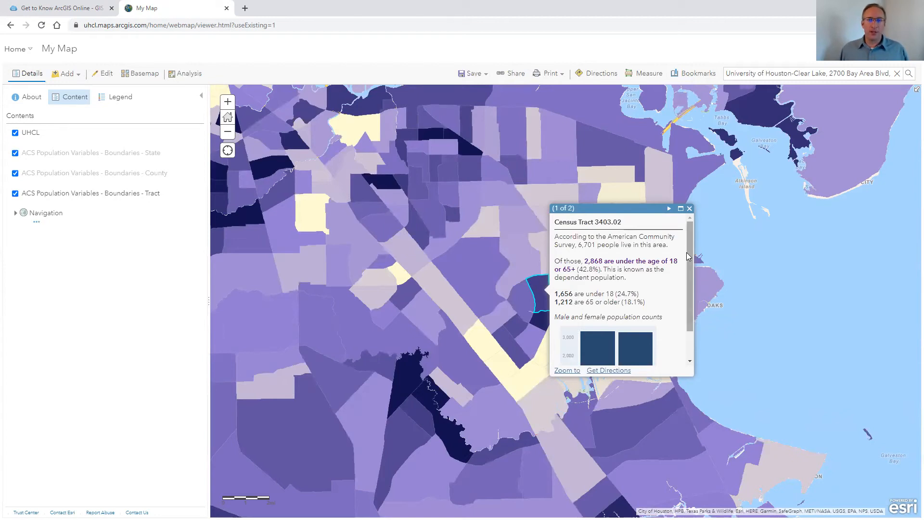
left_click(689, 209)
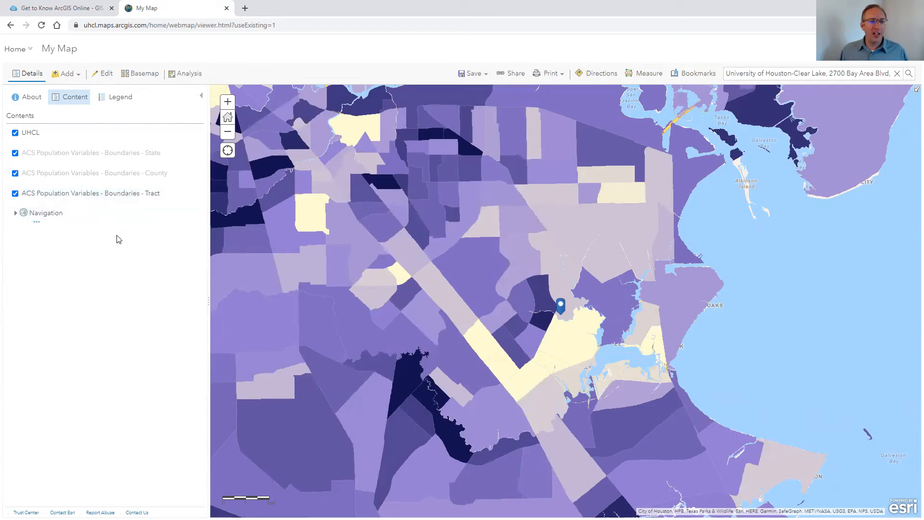
Set the ACS Population Variables - Boundaries - Tract layer's transparency to about 50%
mouse_move(120, 201)
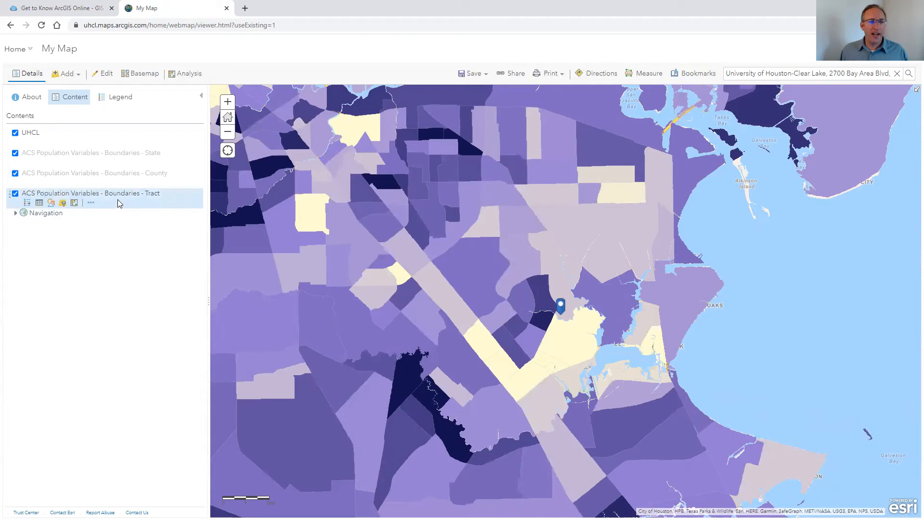
left_click(90, 202)
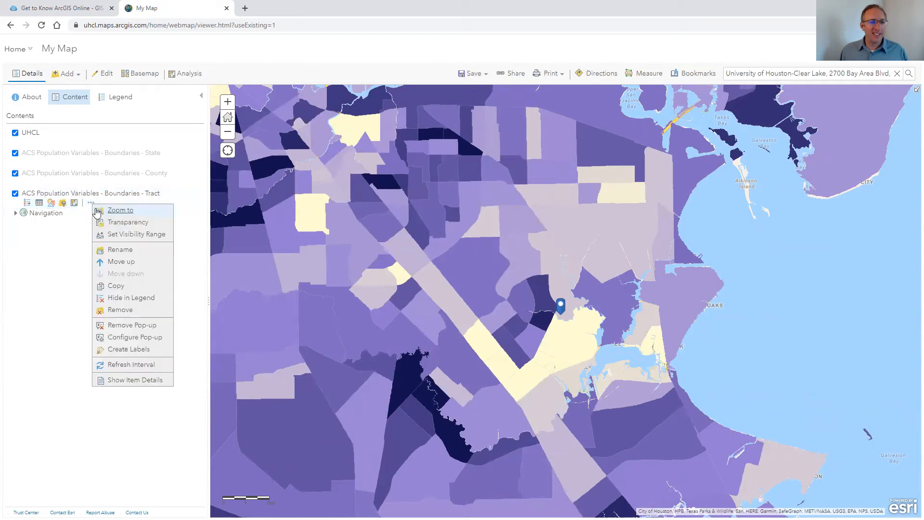
mouse_move(122, 226)
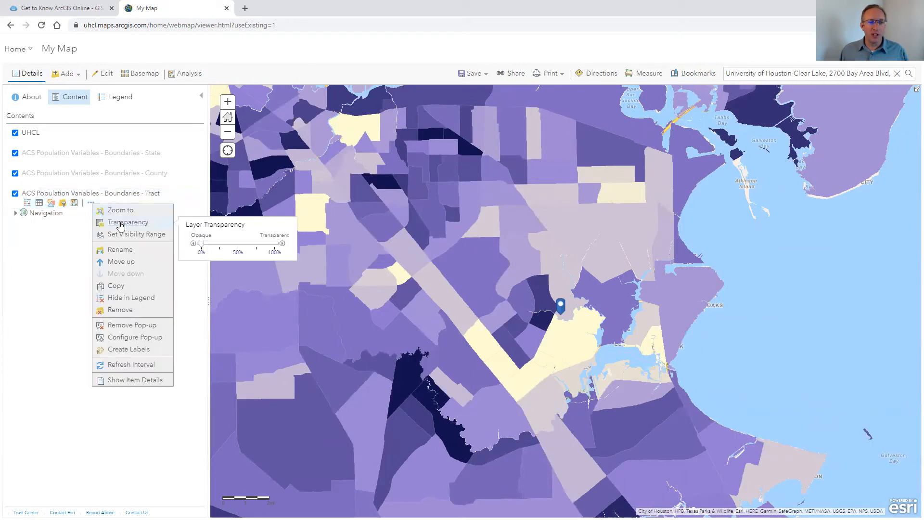
left_click_drag(201, 245, 237, 250)
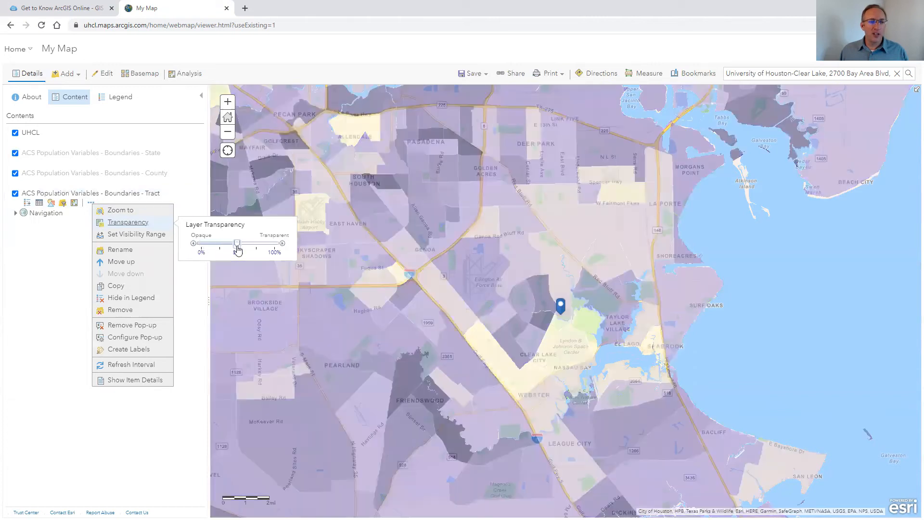
left_click(184, 430)
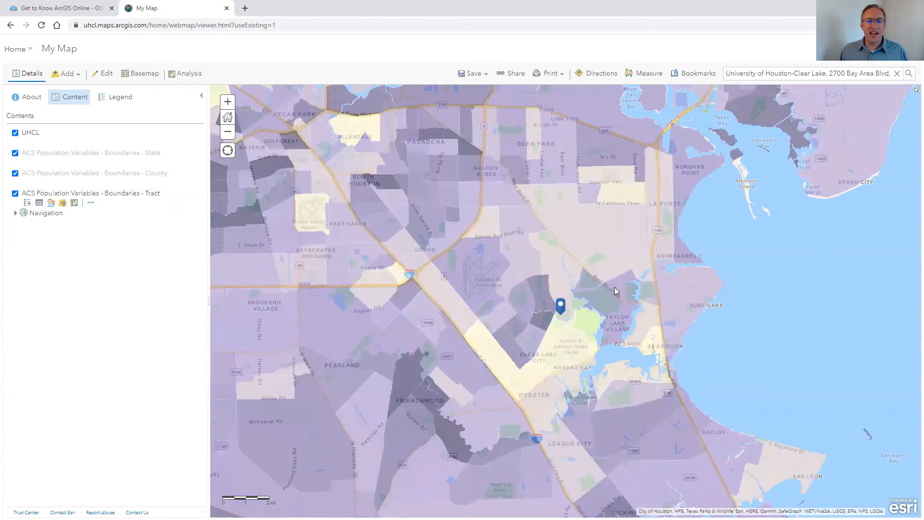
Open the analysis tools and browse the Summarize Data, Find Locations, Data Enrichment and Use Proximity categories
scroll(590, 299, "up", 1)
scroll(539, 303, "down", 1)
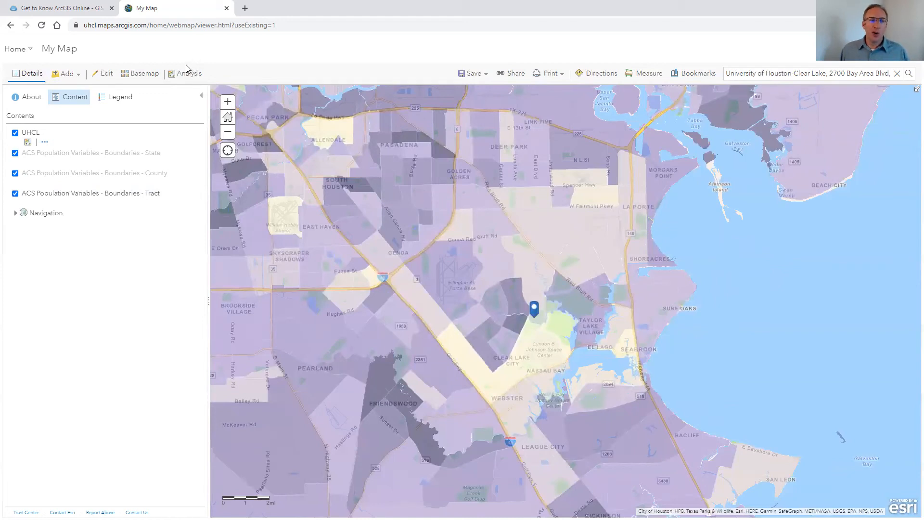
left_click(192, 75)
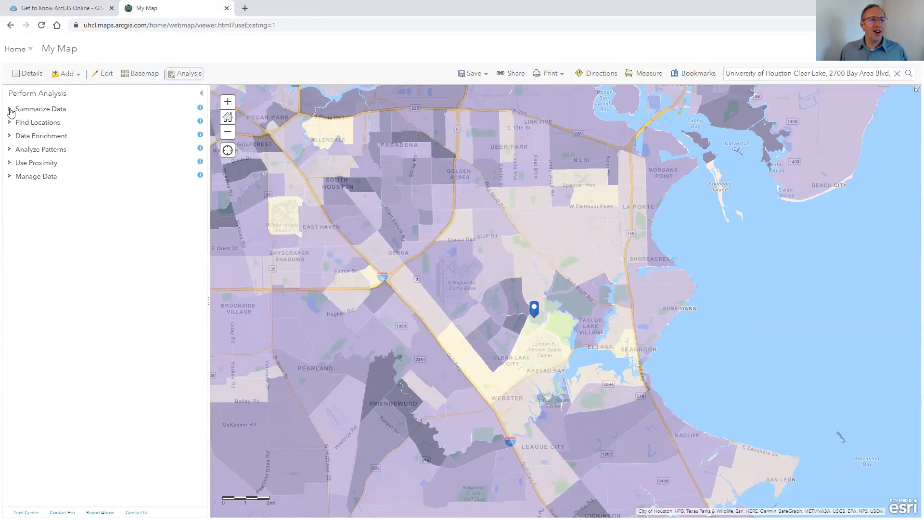
left_click(10, 110)
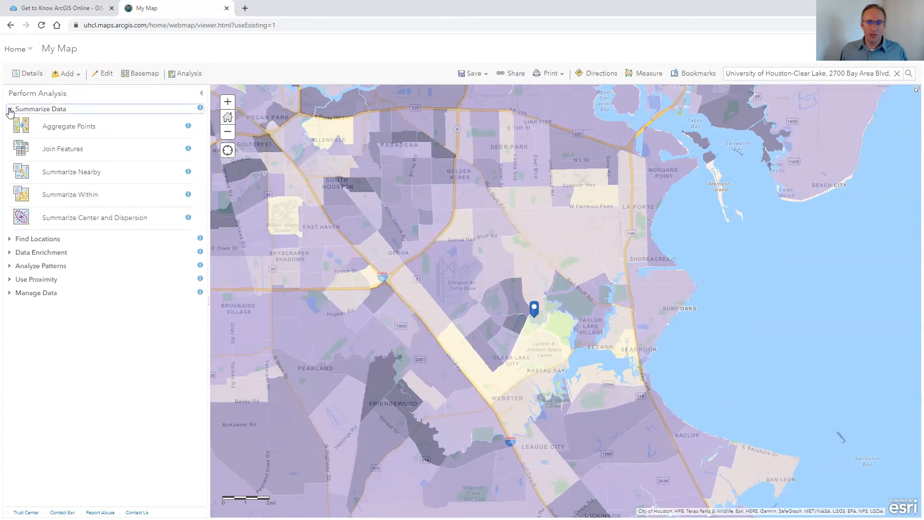
left_click(10, 110)
left_click(10, 124)
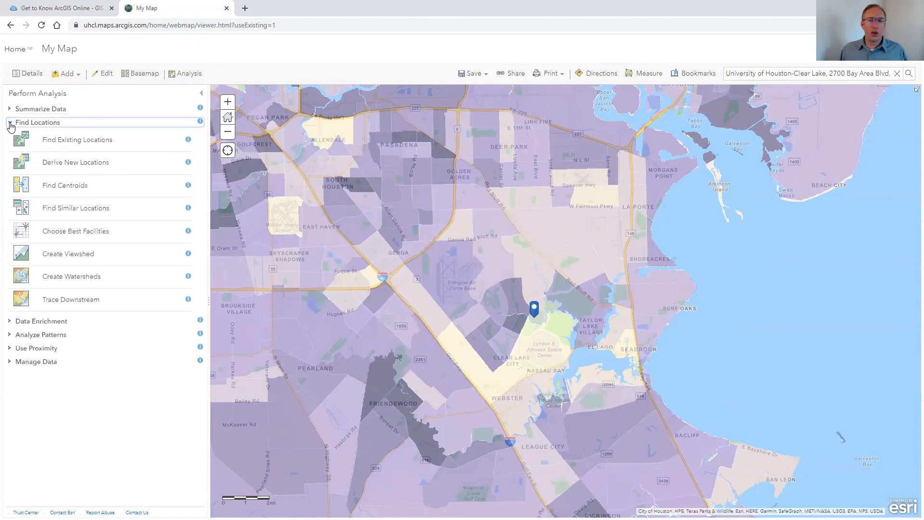
left_click(10, 123)
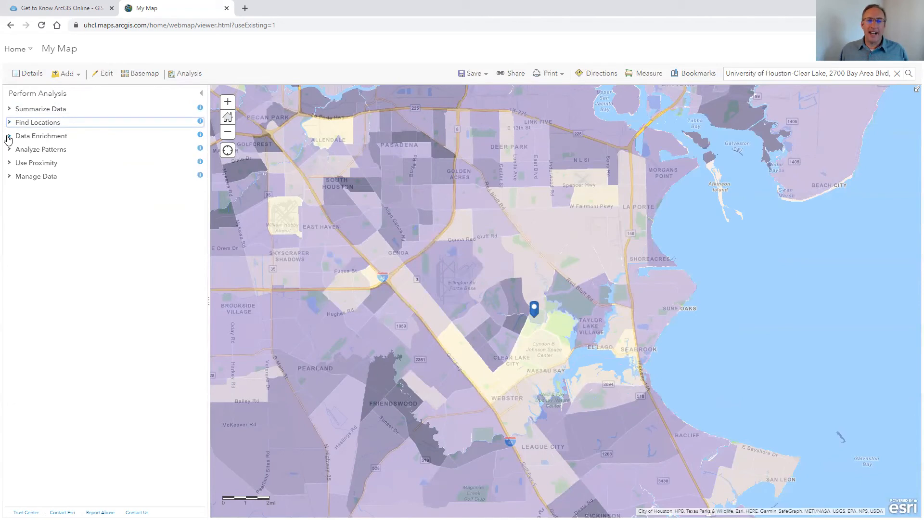
left_click(8, 136)
left_click(8, 137)
left_click(11, 163)
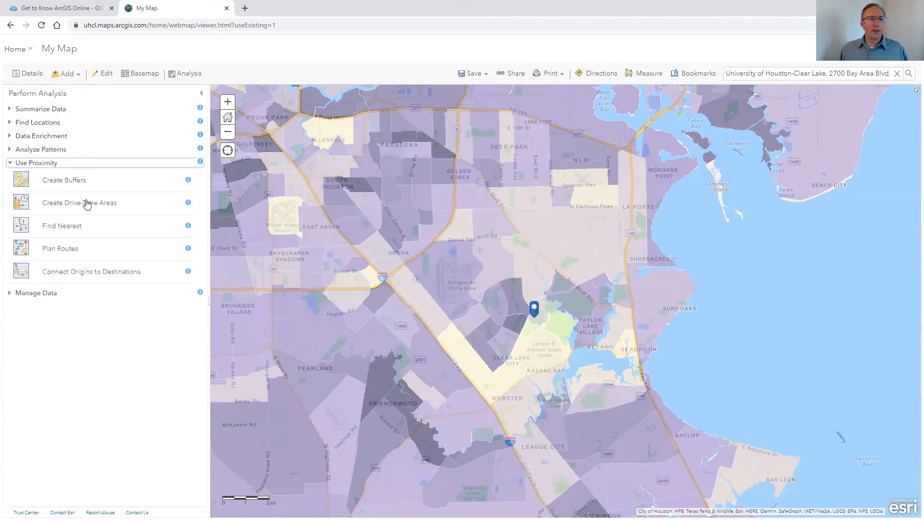
Run Create Drive-Time Areas on UHCL (Points) for 15 minutes with typical traffic on Monday at 8:00 AM
left_click(87, 204)
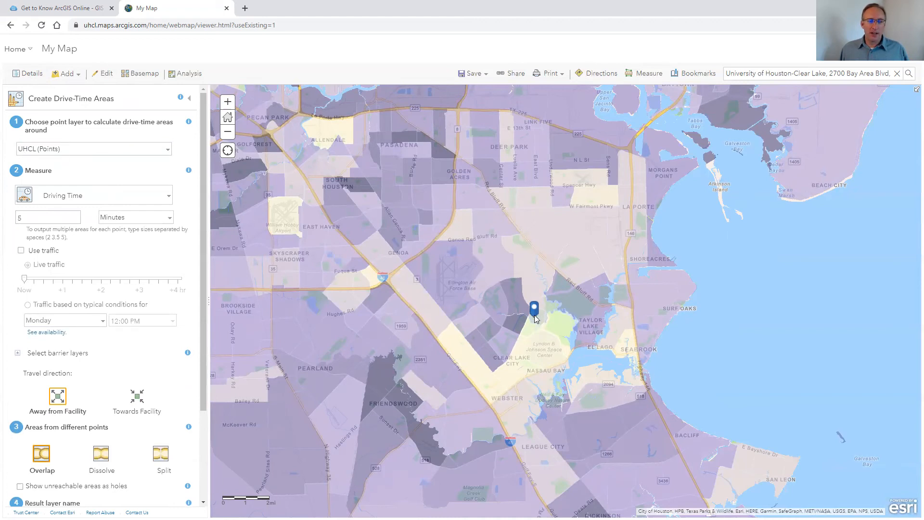
left_click_drag(28, 217, 16, 220)
type("15")
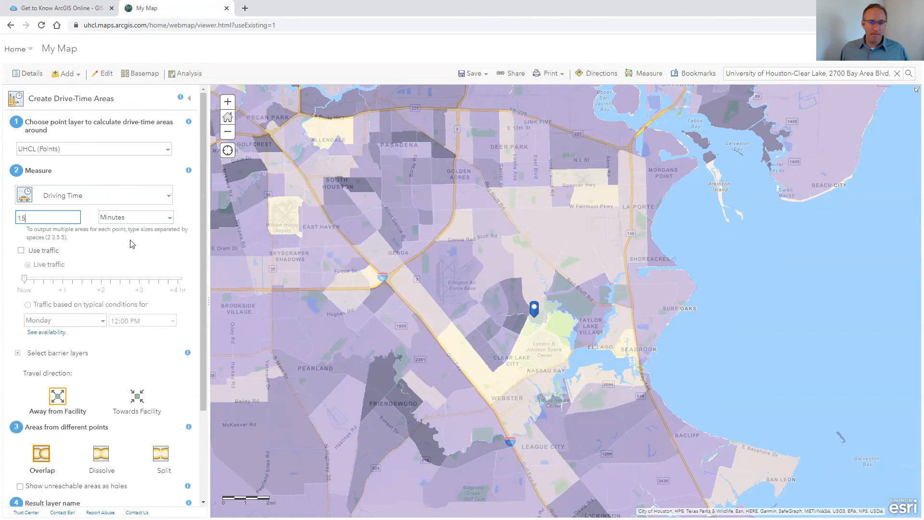
left_click(21, 251)
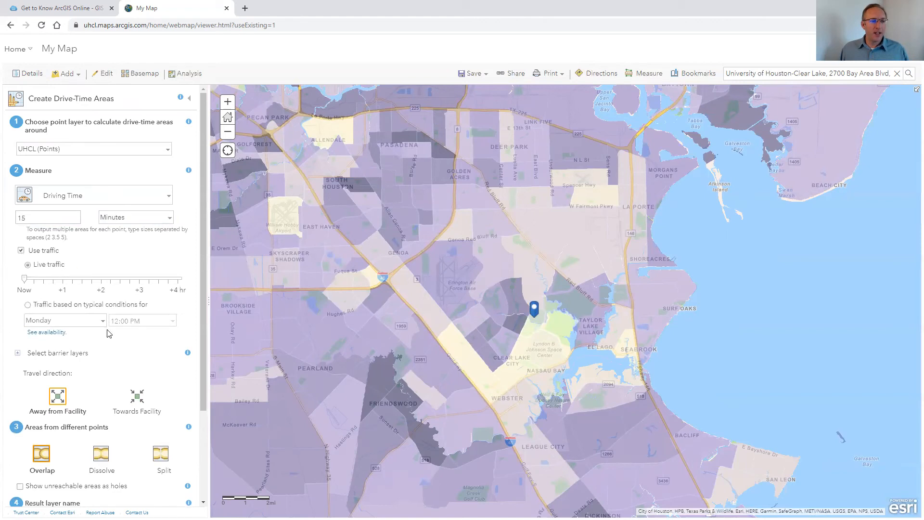
left_click(166, 326)
left_click(172, 321)
left_click_drag(172, 194, 168, 158)
left_click(161, 133)
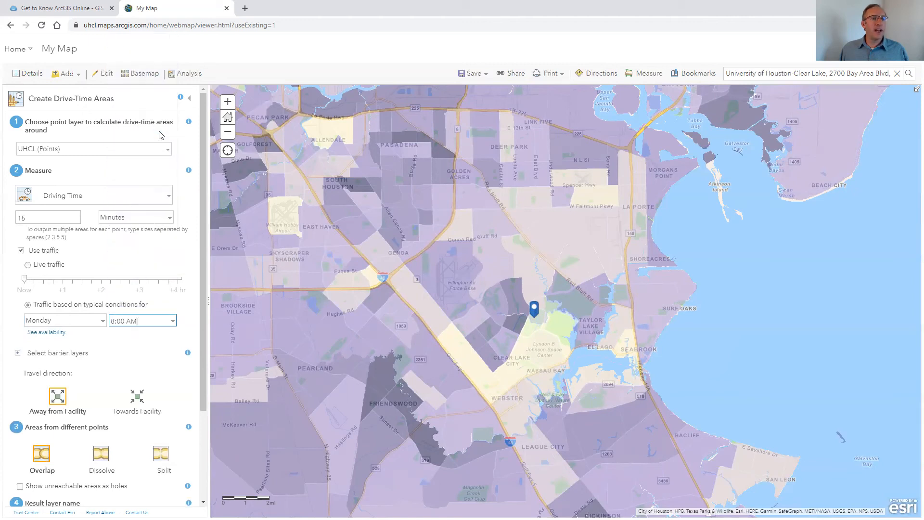
scroll(112, 372, "down", 3)
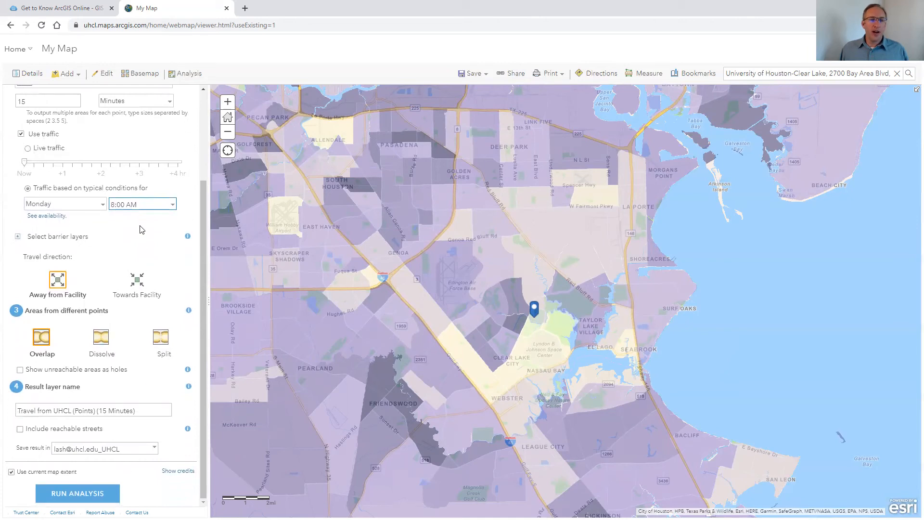
left_click(98, 494)
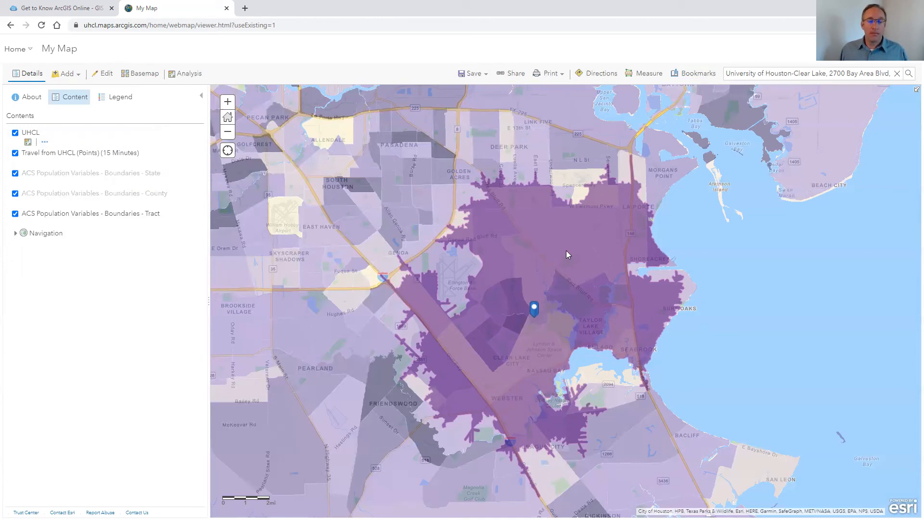
Start saving the map as a new item and enter the title UHCL Drive Time Map 15minute M 8am
left_click(484, 73)
left_click(472, 91)
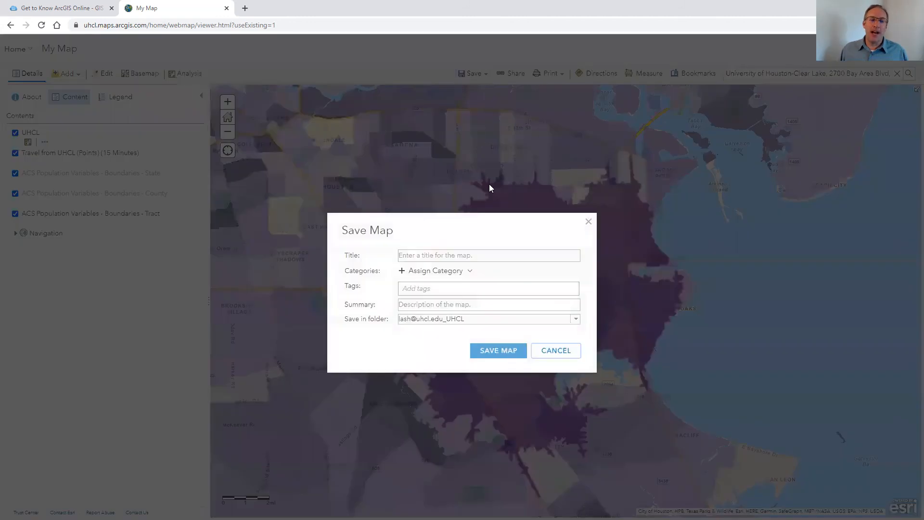
left_click(507, 254)
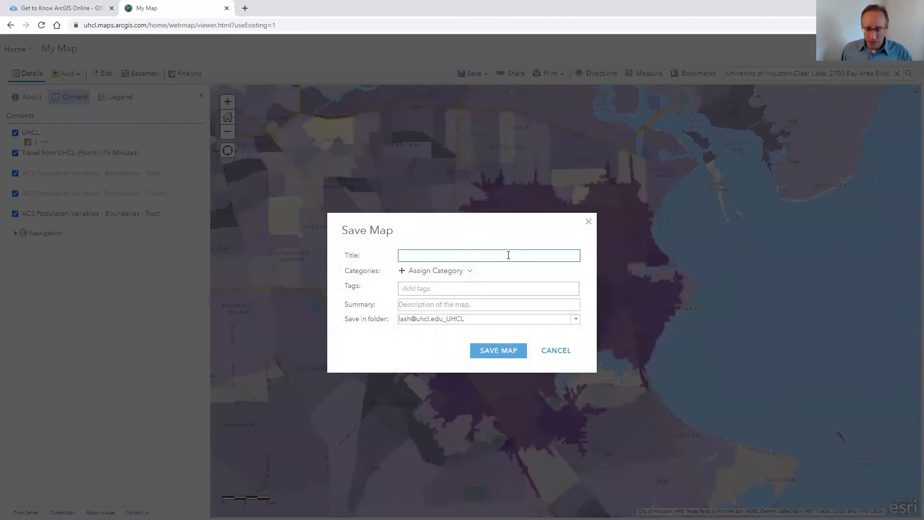
type("UHCL Dr")
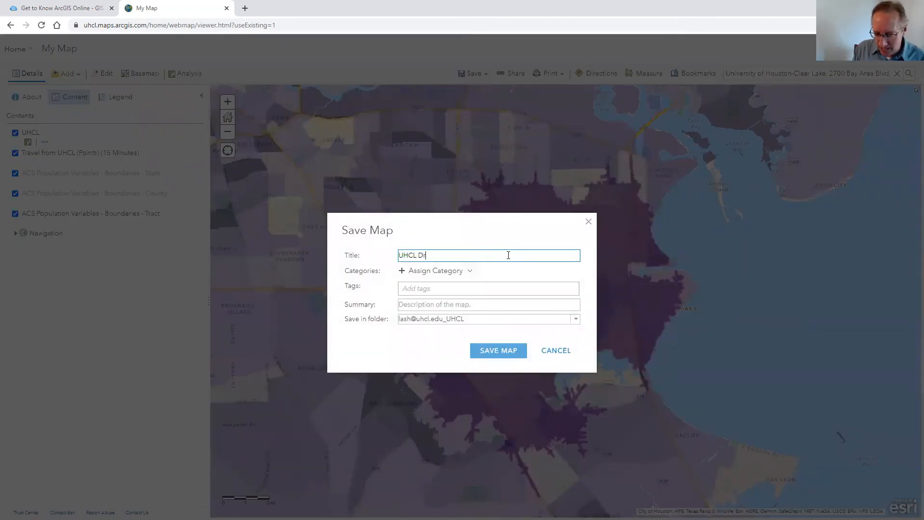
type("ive Time Maps")
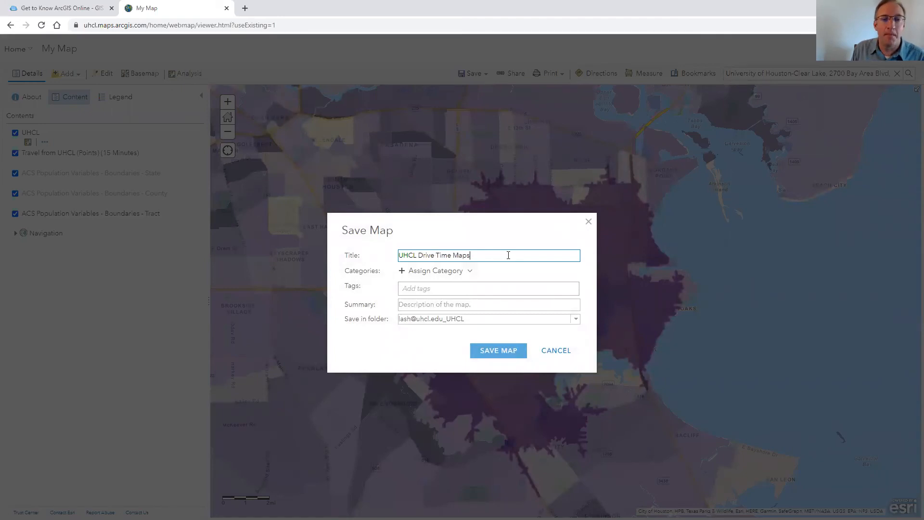
key("BackSpace")
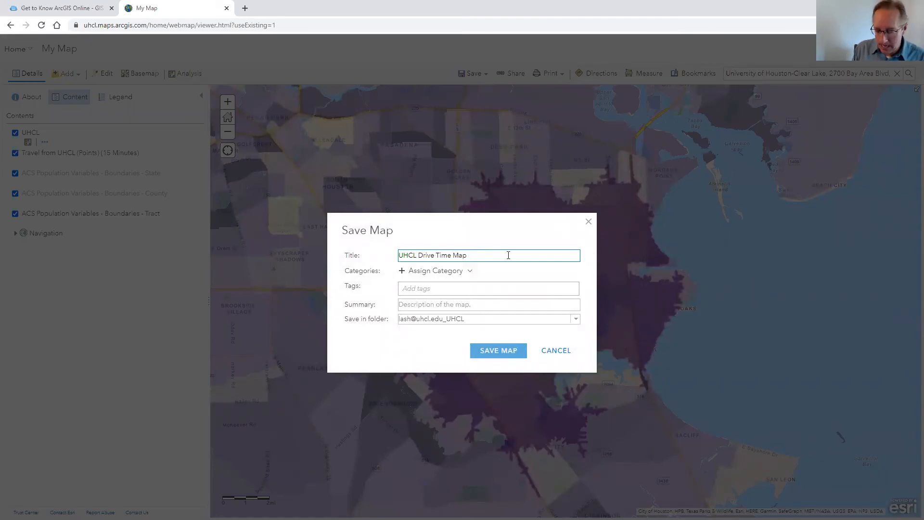
type("15")
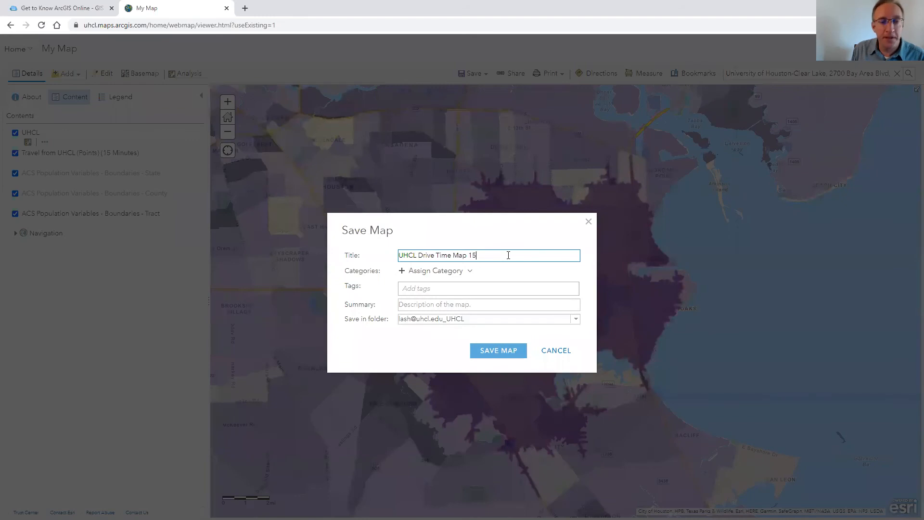
type("minute")
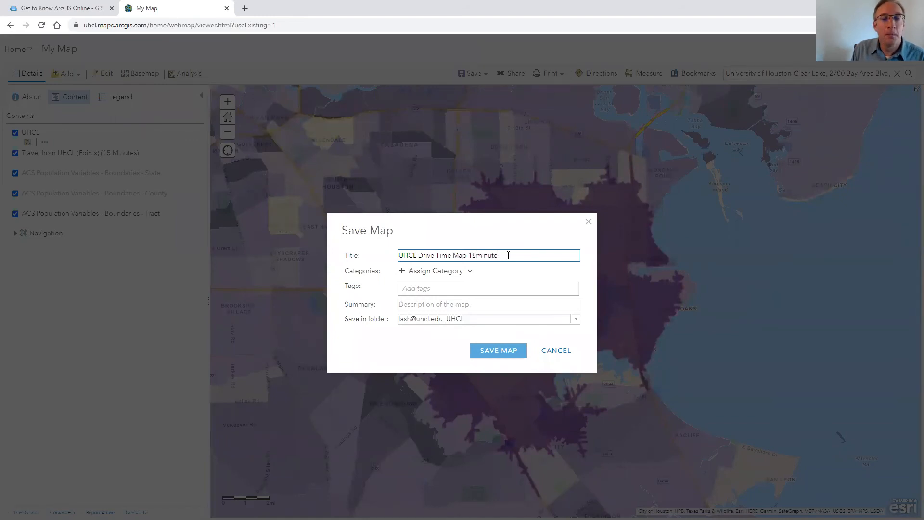
type(" M")
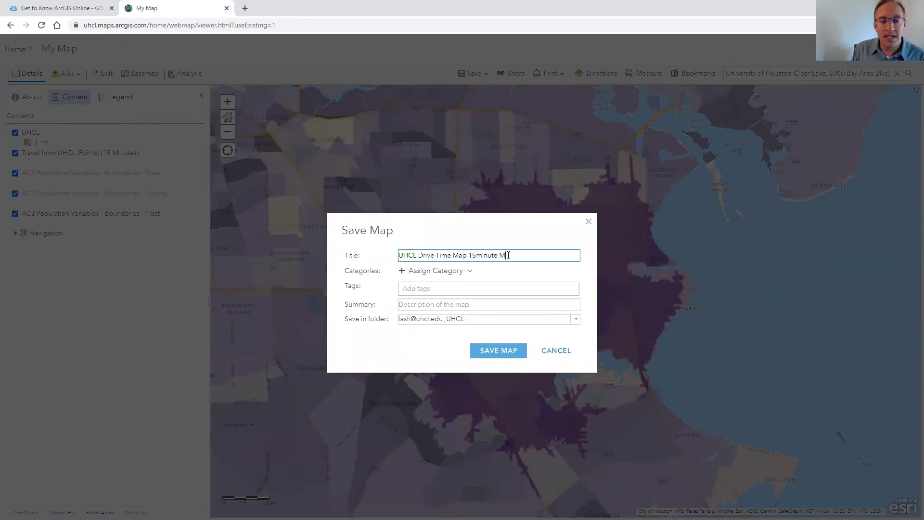
type("iam")
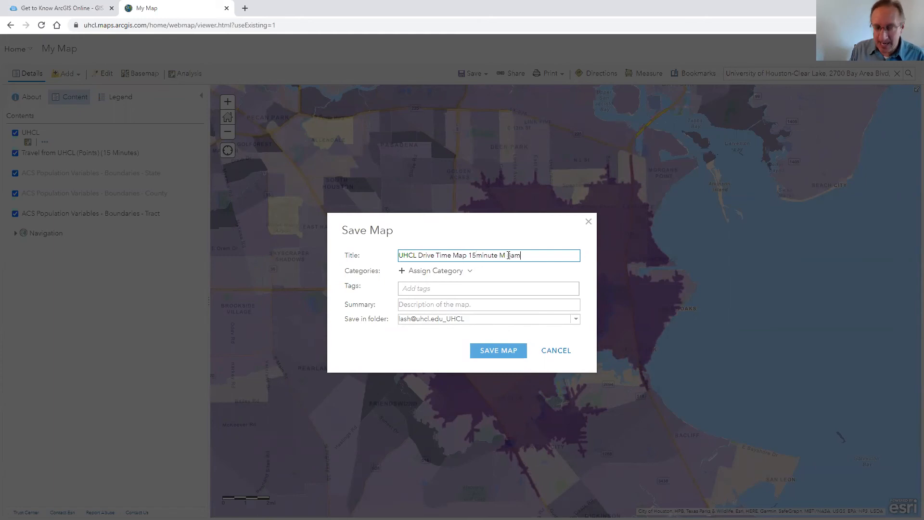
Add the tags uhcl and drive map to the map being saved
left_click(470, 288)
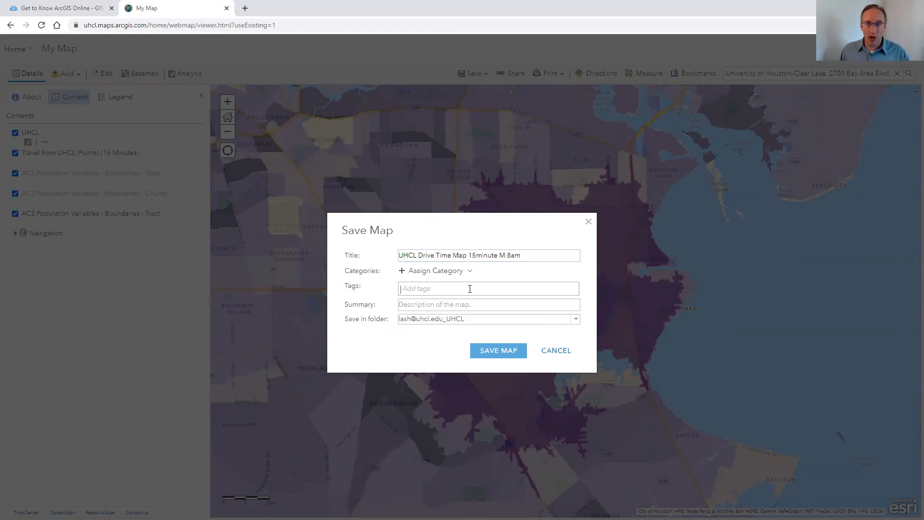
type("uhcl")
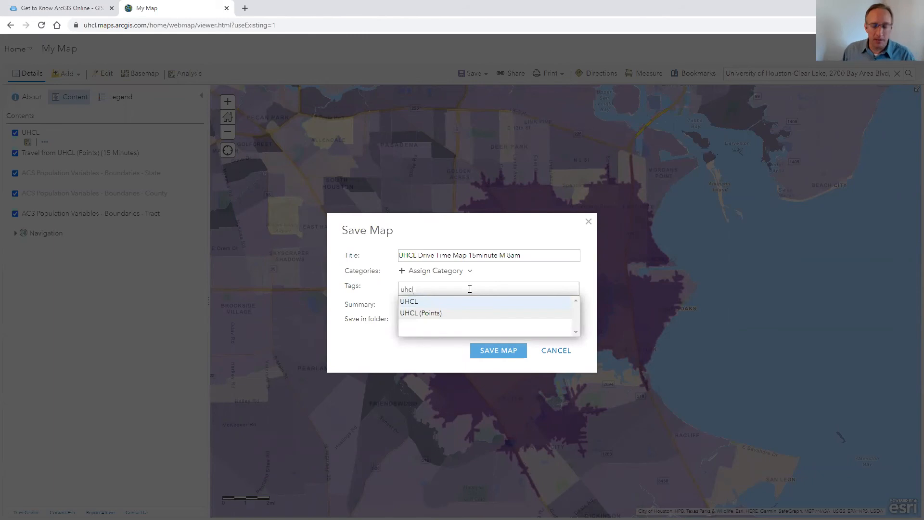
key("Return")
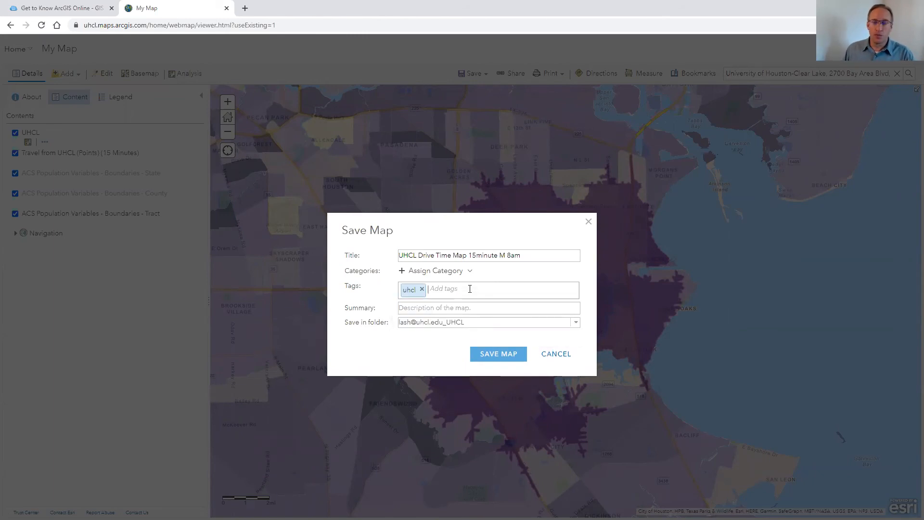
type("drive map")
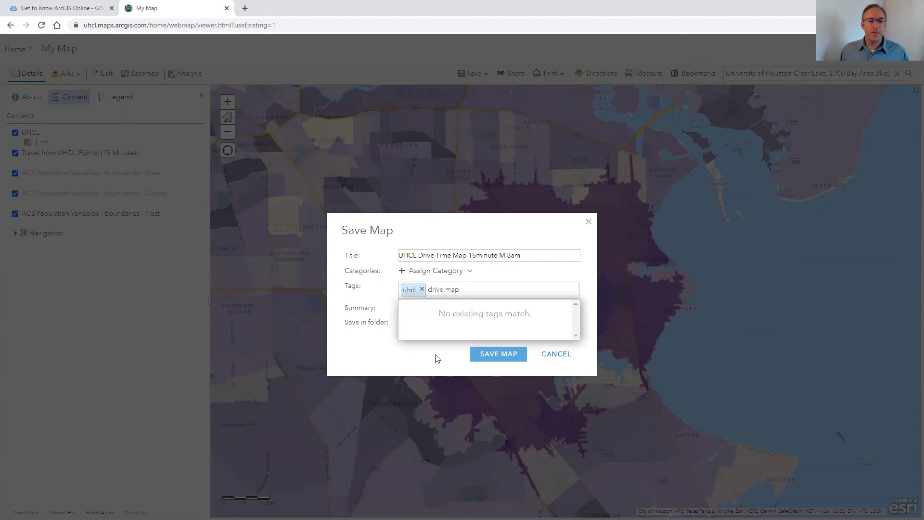
key("Return")
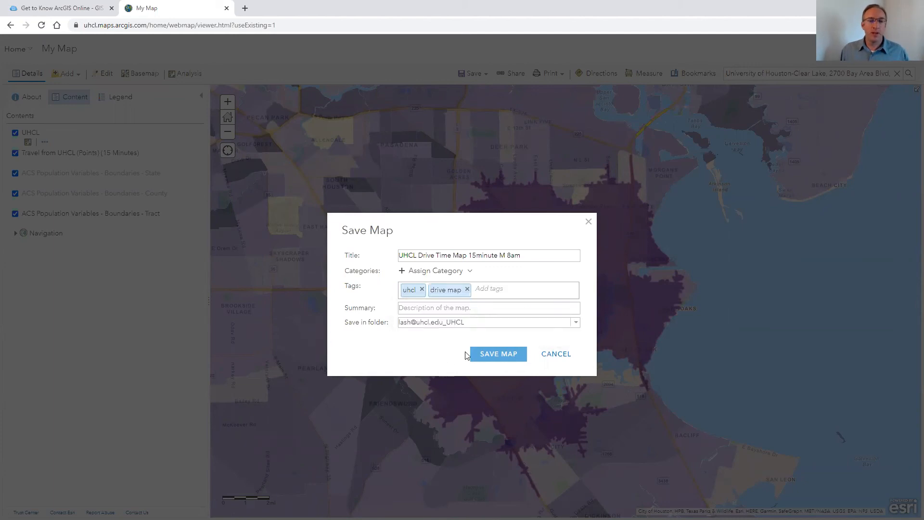
Enter the summary UHCL drive time map. and save the map to the account's UHCL folder
left_click(469, 308)
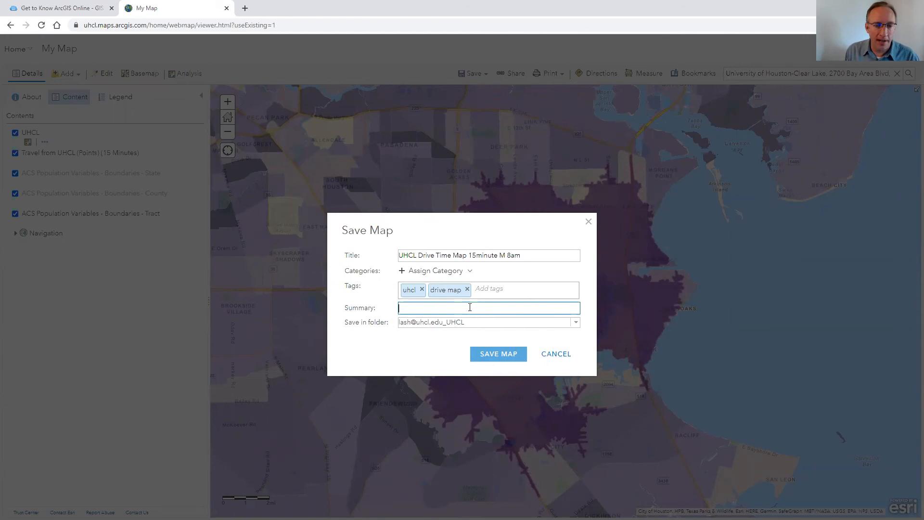
type("UHCL")
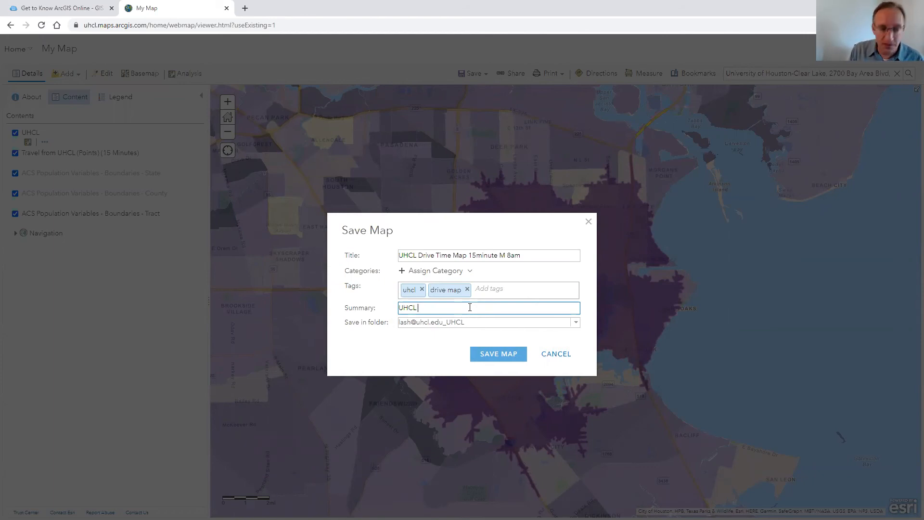
type(" driv")
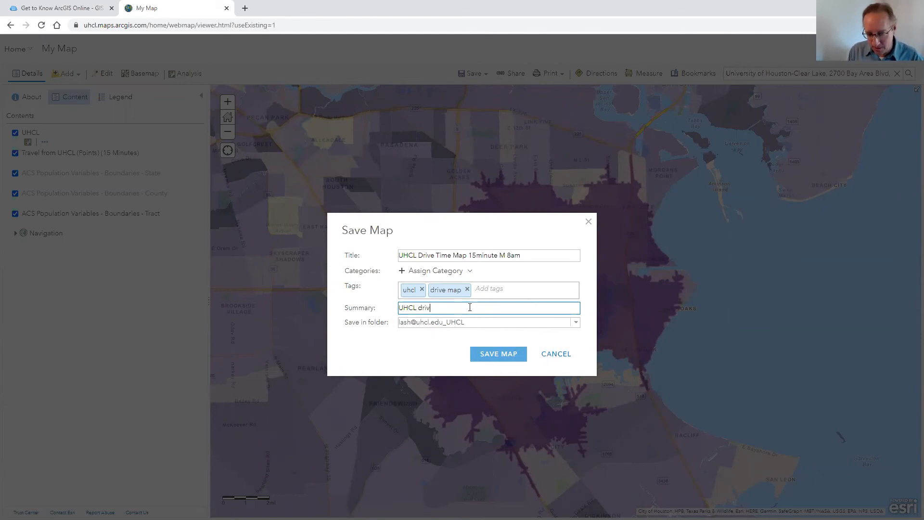
type("e time map.")
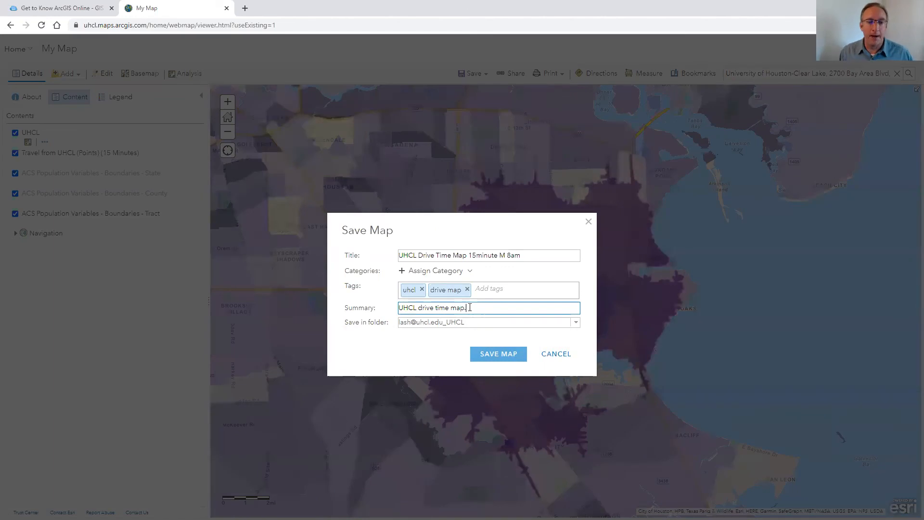
left_click(404, 353)
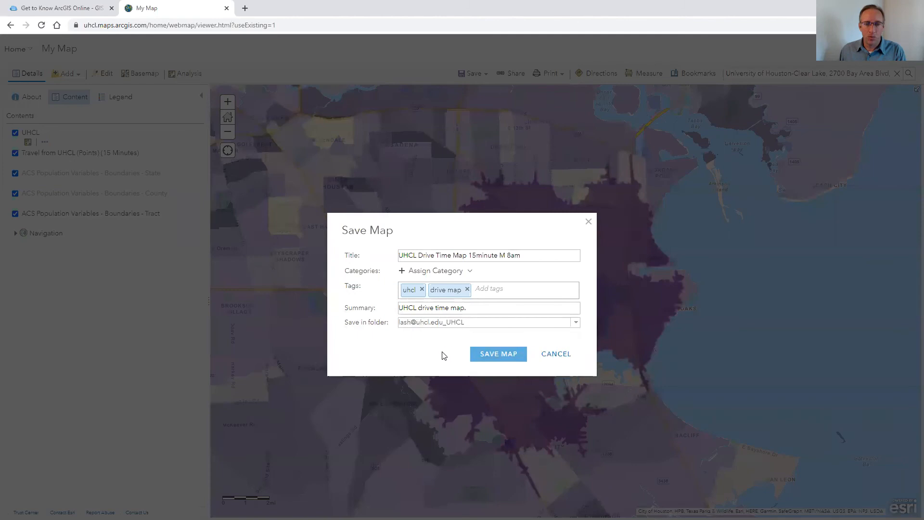
left_click(506, 353)
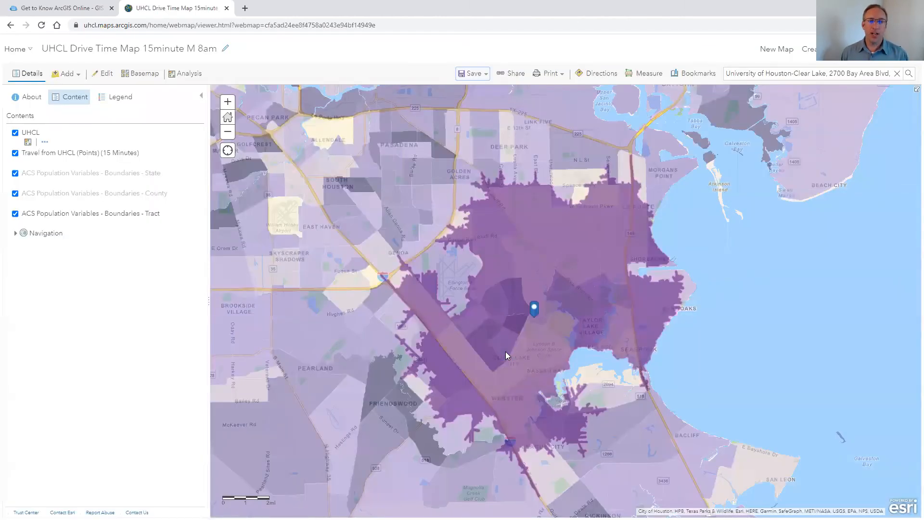
left_click(506, 353)
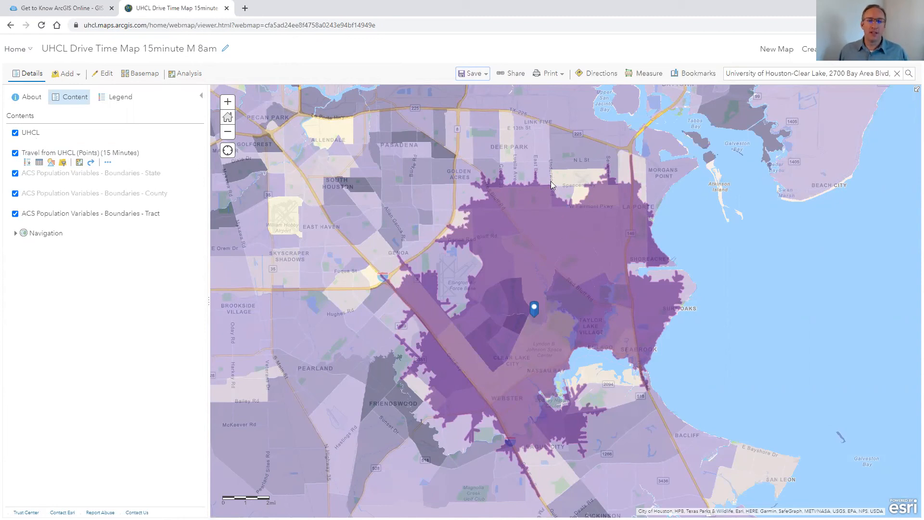
Share the map with Everyone, University of Houston-Clear Lake and the UHCL group, updating layer sharing, then select the map link
left_click(513, 73)
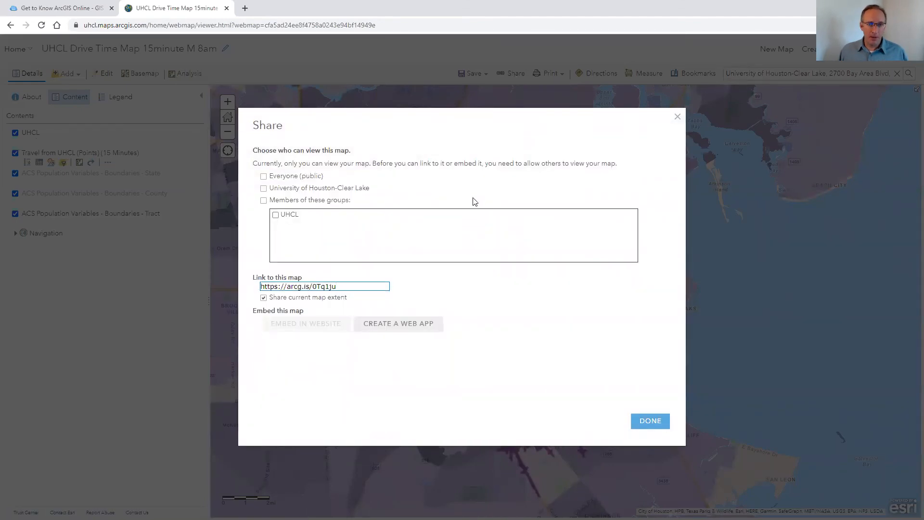
left_click(264, 177)
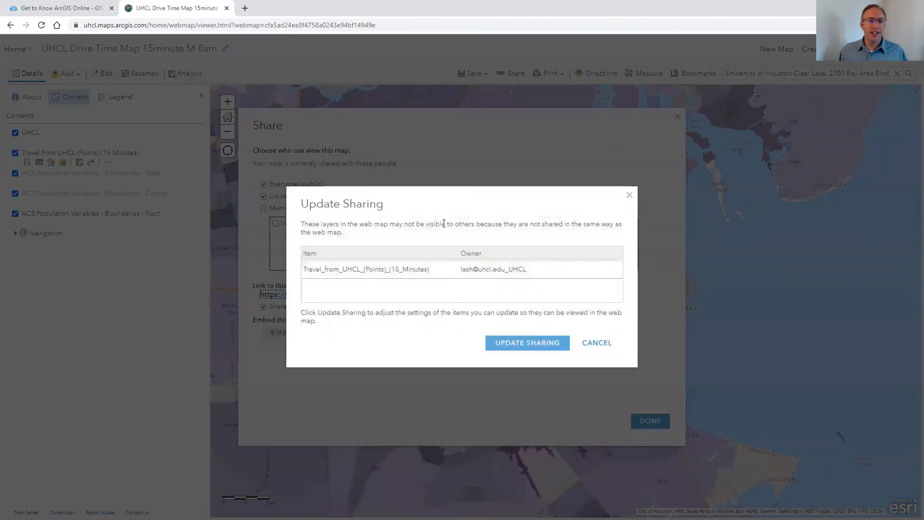
left_click(596, 343)
left_click(264, 210)
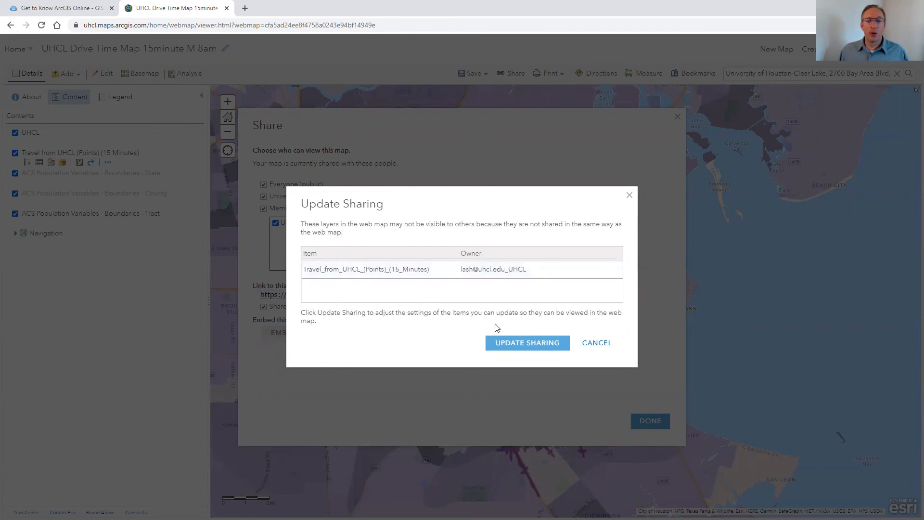
left_click(518, 345)
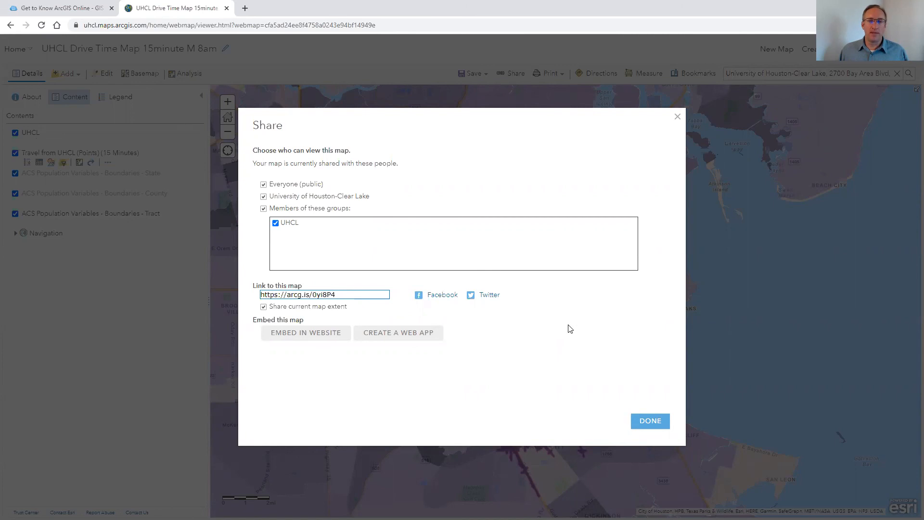
left_click(550, 342)
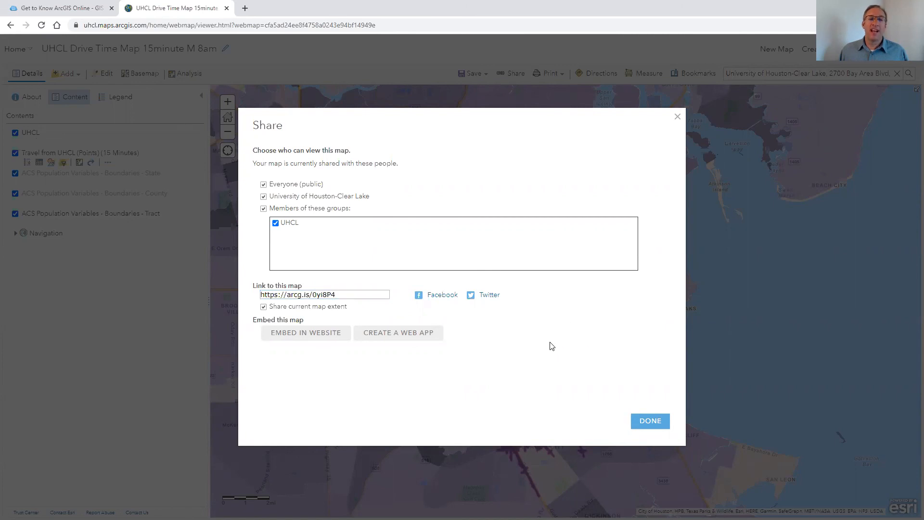
left_click_drag(351, 295, 259, 295)
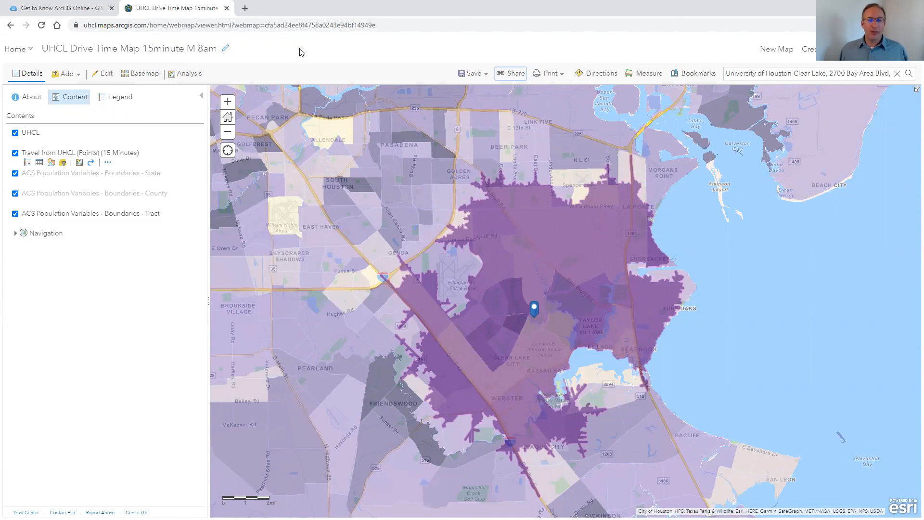
Go to the portal home, open My Content, and open the saved drive time map's item page
left_click(31, 52)
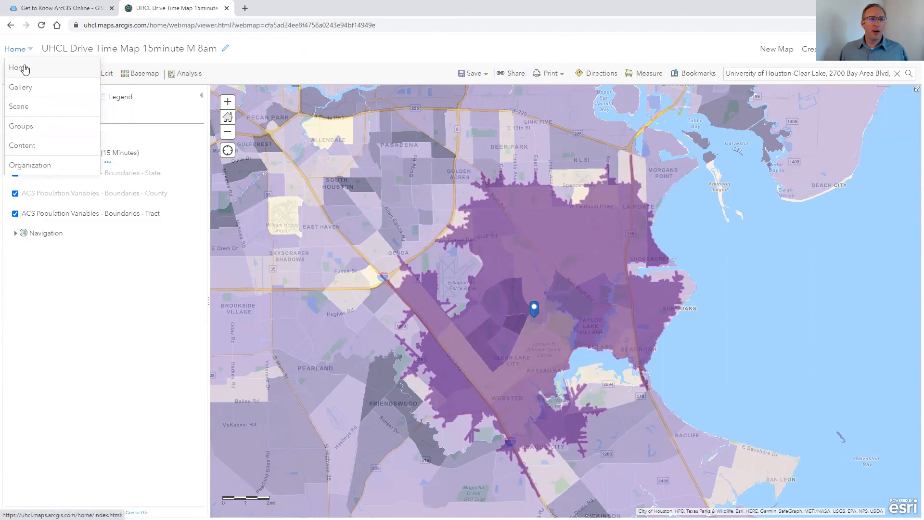
left_click(24, 71)
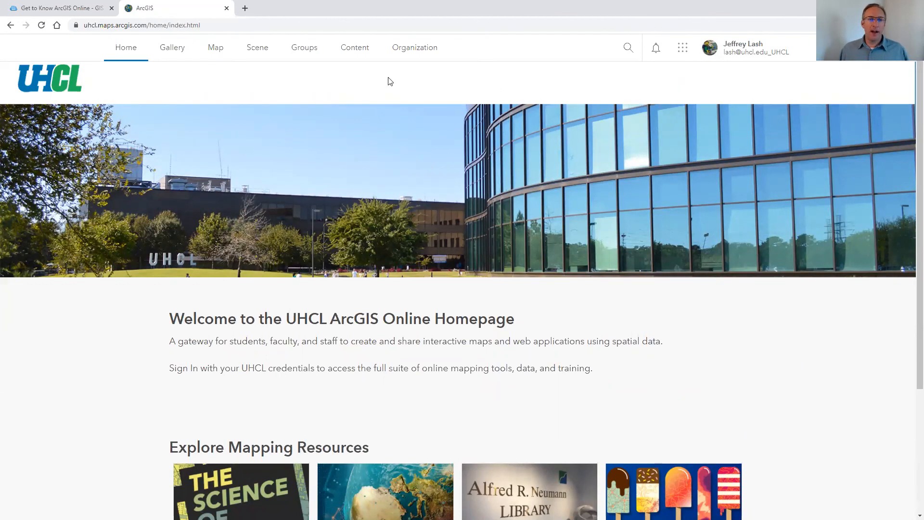
left_click(360, 50)
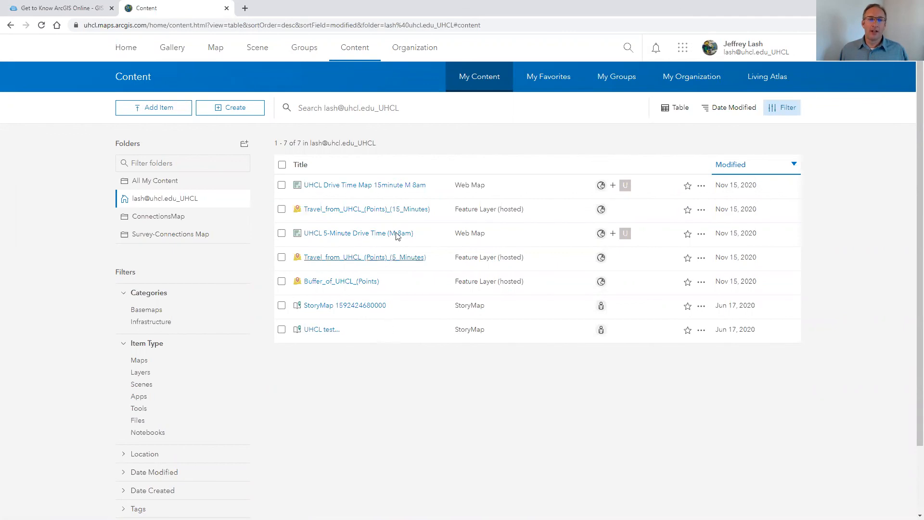
left_click(378, 188)
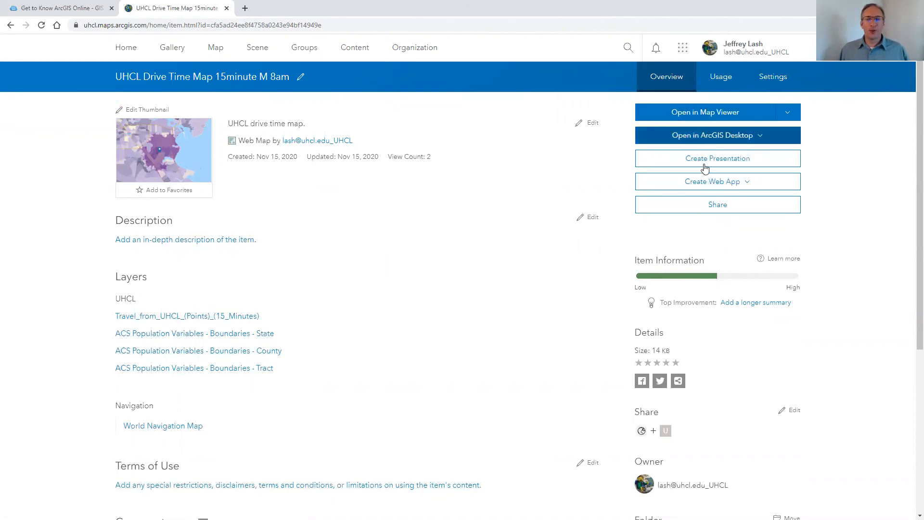
Open the saved map in Map Viewer, then return to the portal home page
left_click(707, 114)
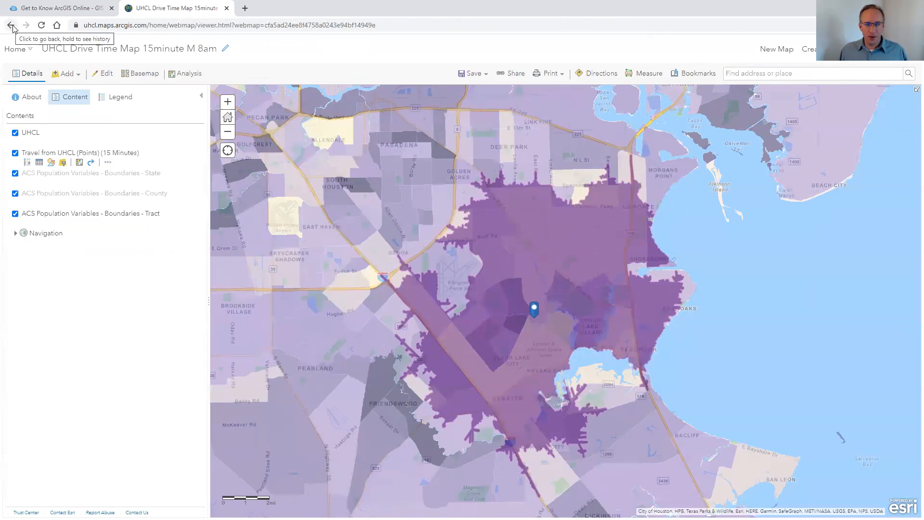
left_click(24, 50)
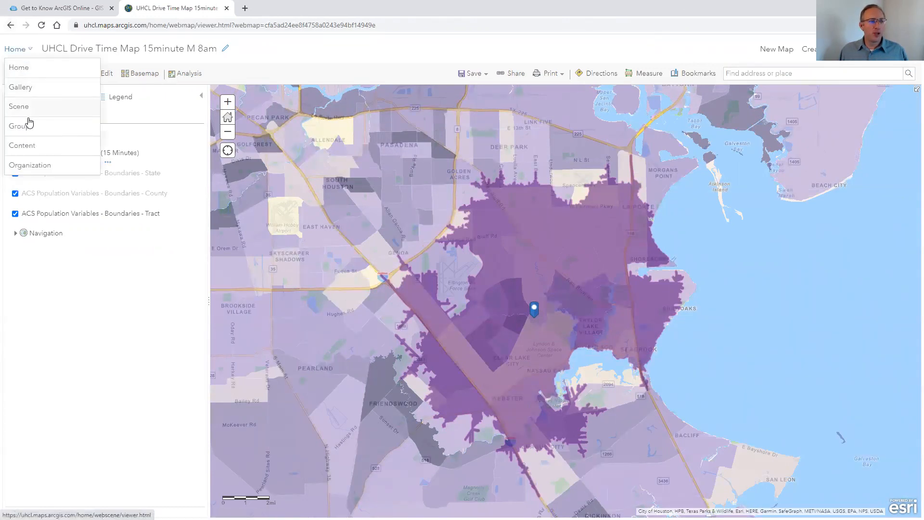
left_click(38, 76)
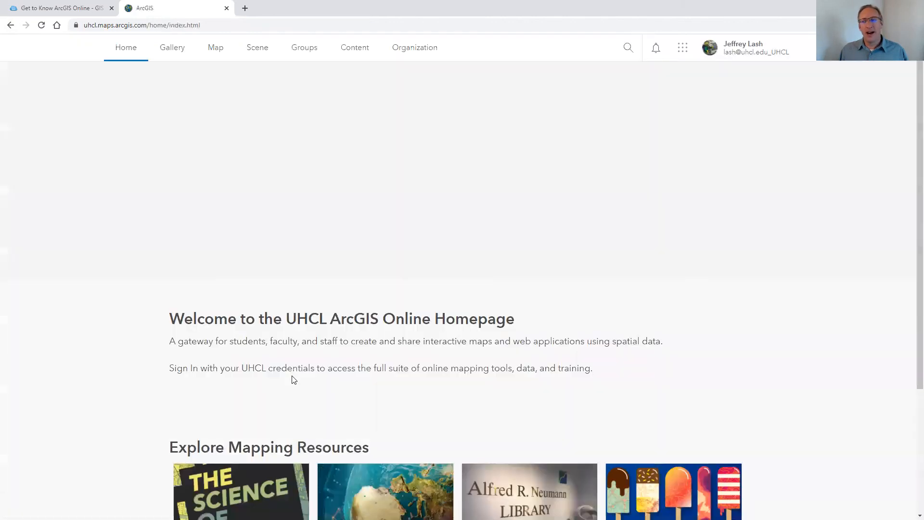